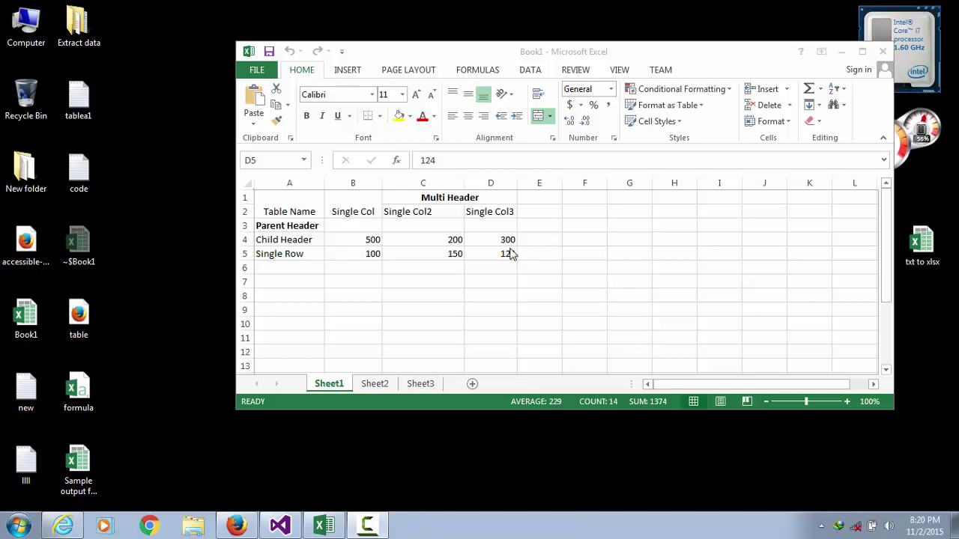
Step: Save the workbook to the Desktop as Book1 in CSV (Comma delimited) format, accepting the possible loss of features
{"action": "left_click", "coordinate": [727, 60]}
{"action": "key", "text": "ctrl+a"}
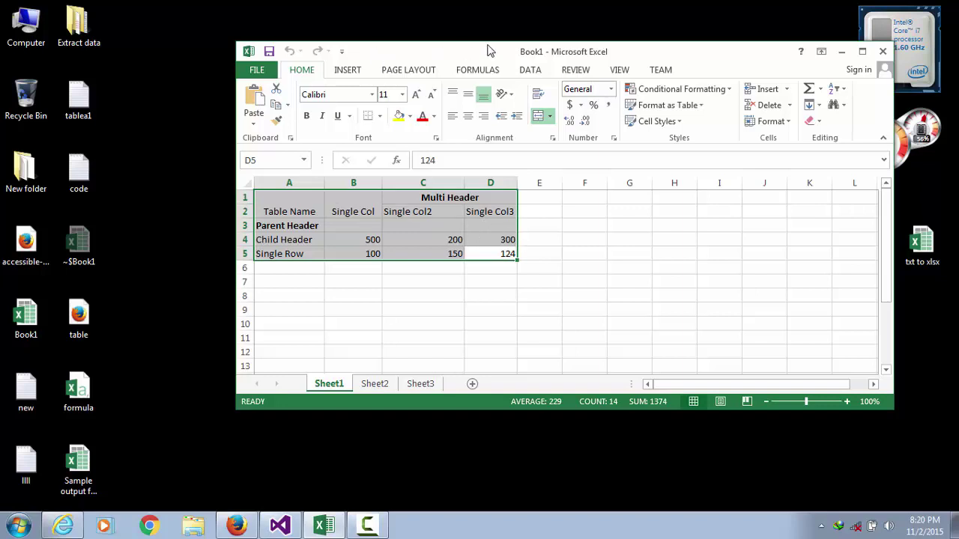
{"action": "left_click", "coordinate": [259, 69]}
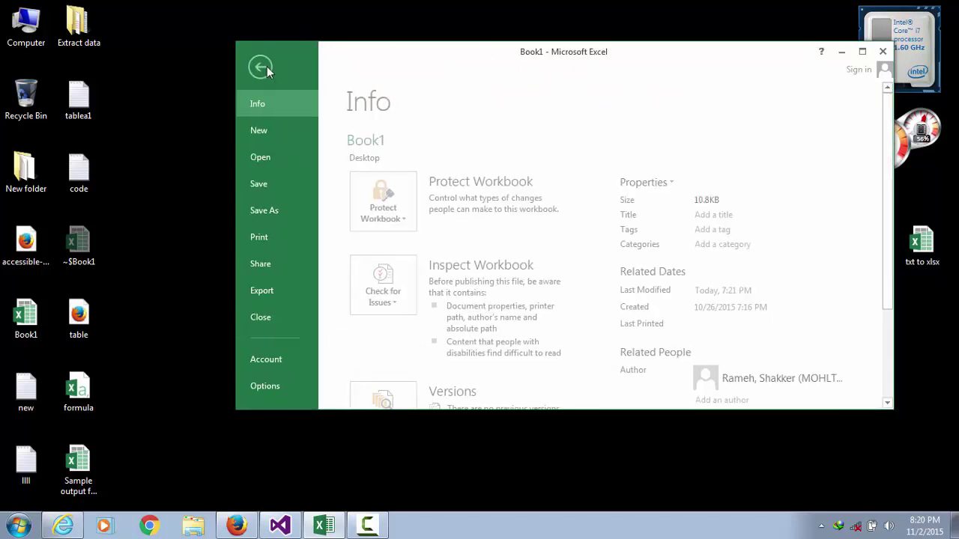
{"action": "left_click", "coordinate": [268, 212]}
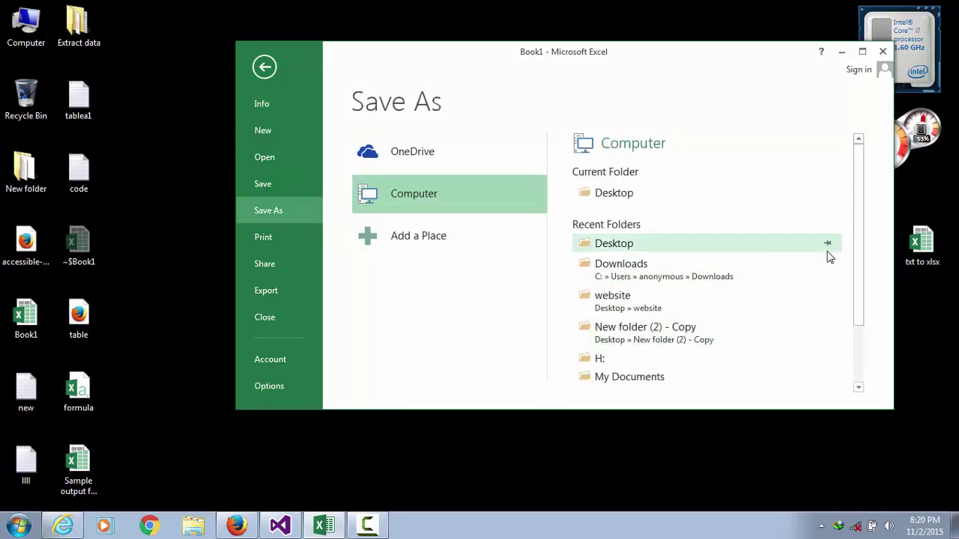
{"action": "left_click_drag", "start_coordinate": [856, 251], "coordinate": [868, 348]}
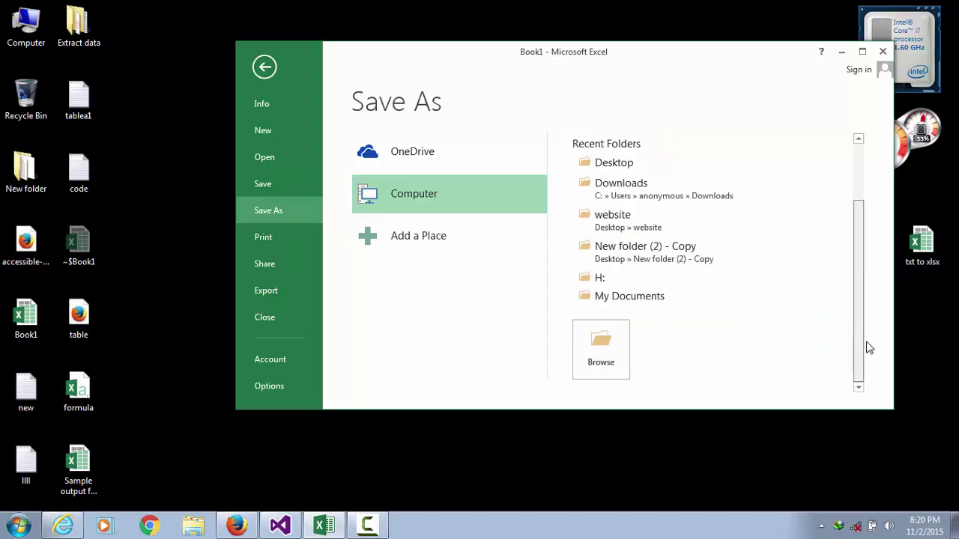
{"action": "left_click", "coordinate": [626, 351]}
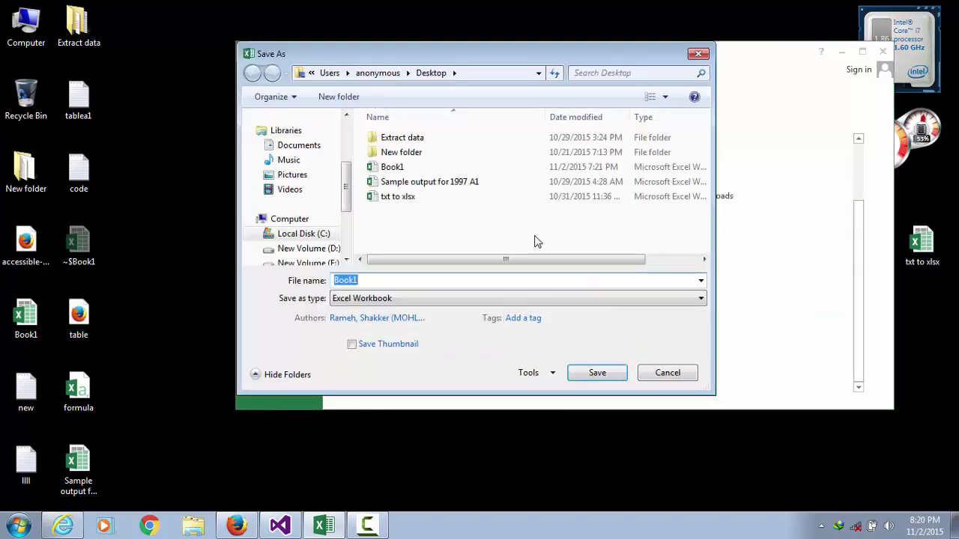
{"action": "left_click", "coordinate": [690, 299]}
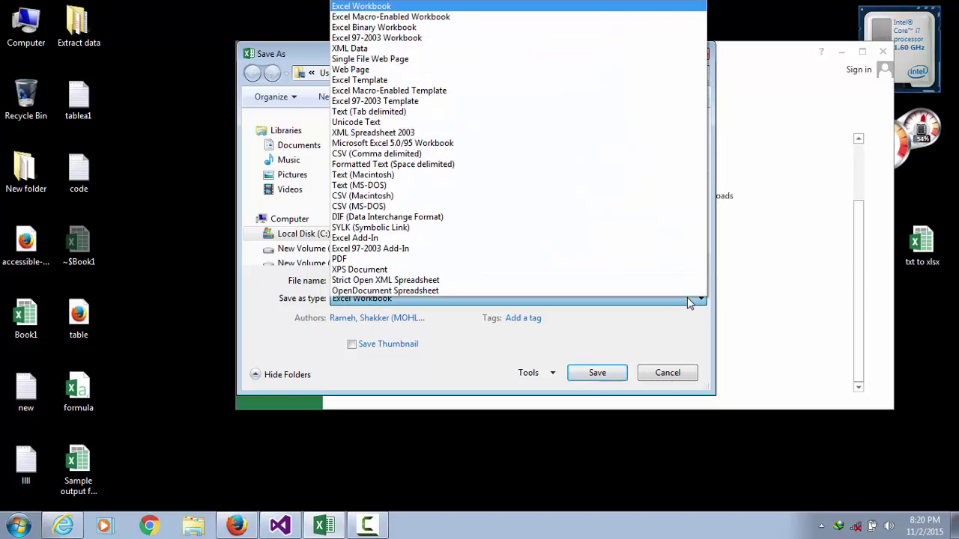
{"action": "left_click", "coordinate": [416, 154]}
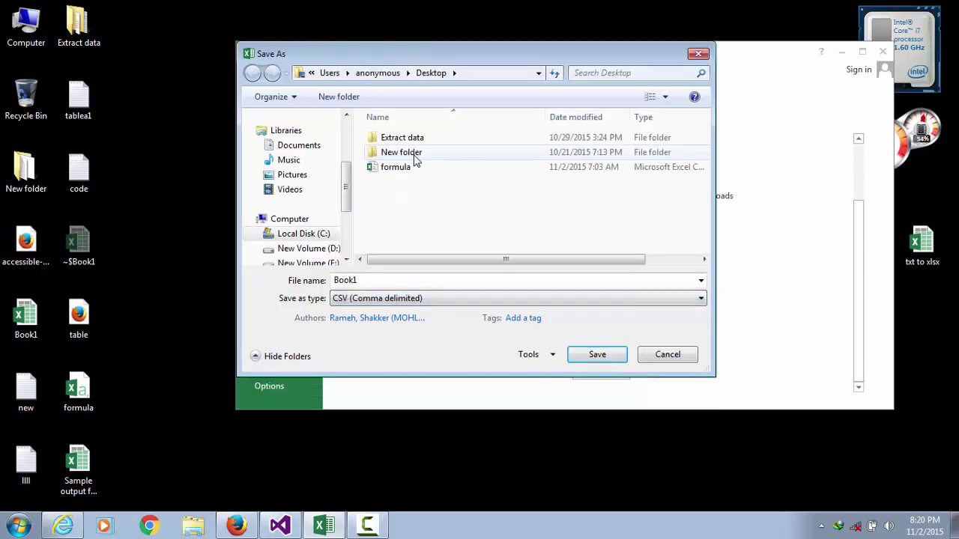
{"action": "left_click", "coordinate": [597, 355]}
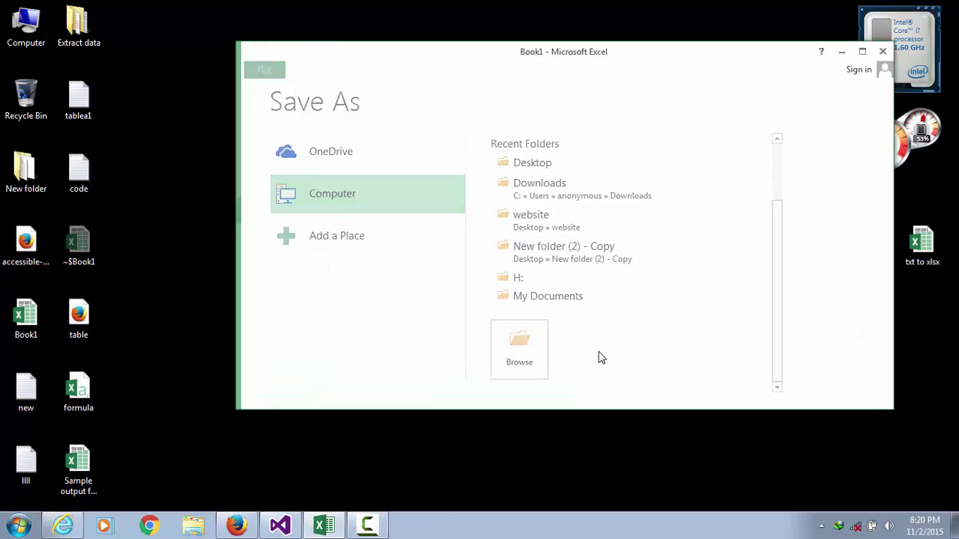
{"action": "left_click", "coordinate": [454, 298]}
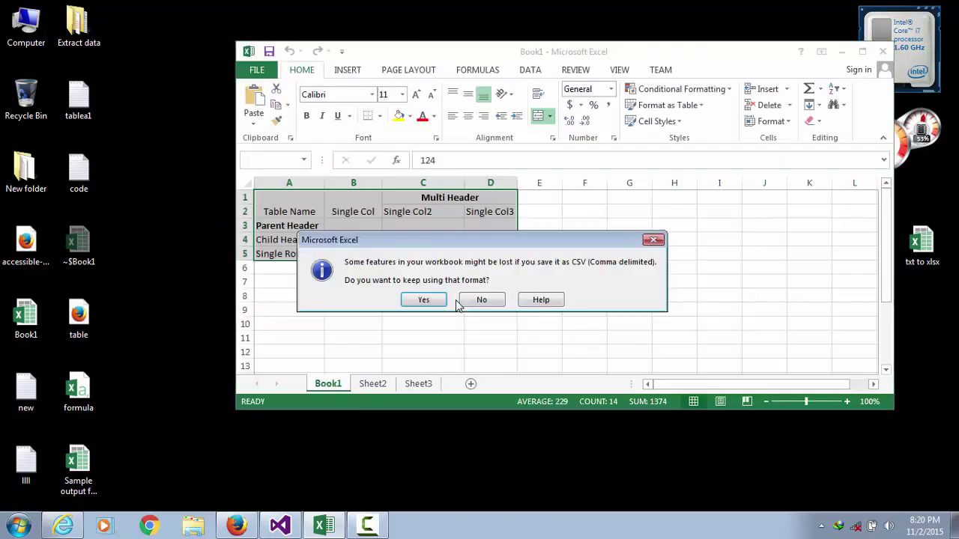
{"action": "left_click", "coordinate": [423, 303]}
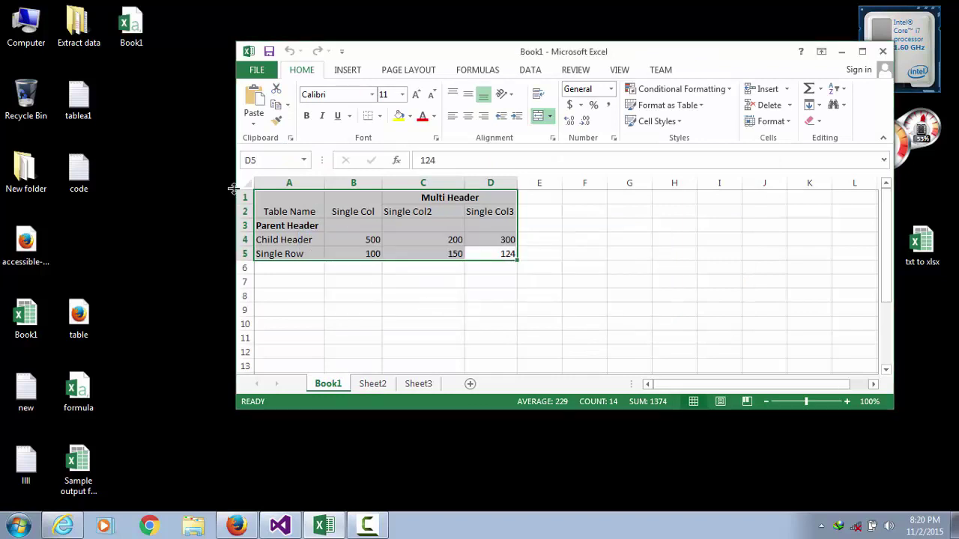
Step: Close the workbook without saving, reopen the Book1 CSV file from the desktop and widen column A
{"action": "left_click", "coordinate": [121, 39]}
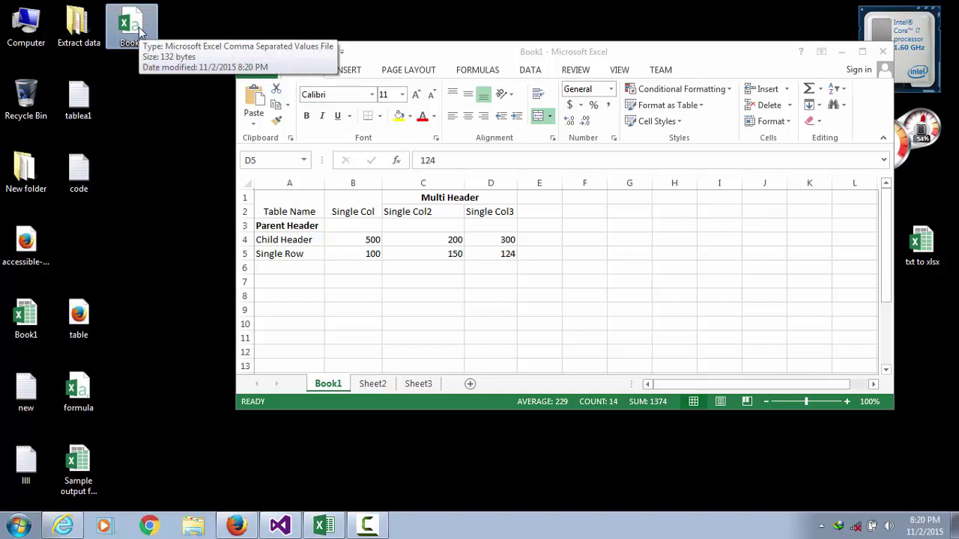
{"action": "left_click", "coordinate": [882, 54]}
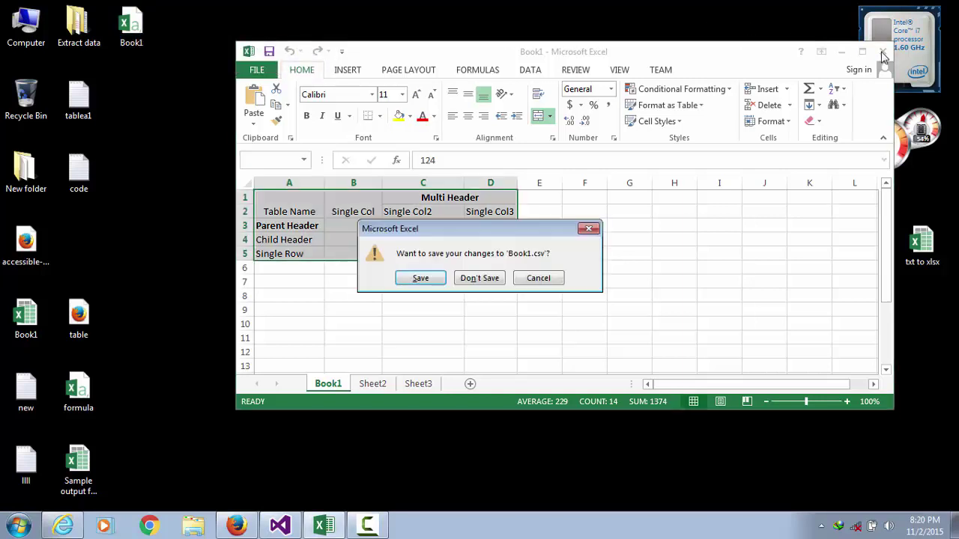
{"action": "left_click", "coordinate": [488, 278]}
{"action": "double_click", "coordinate": [133, 30]}
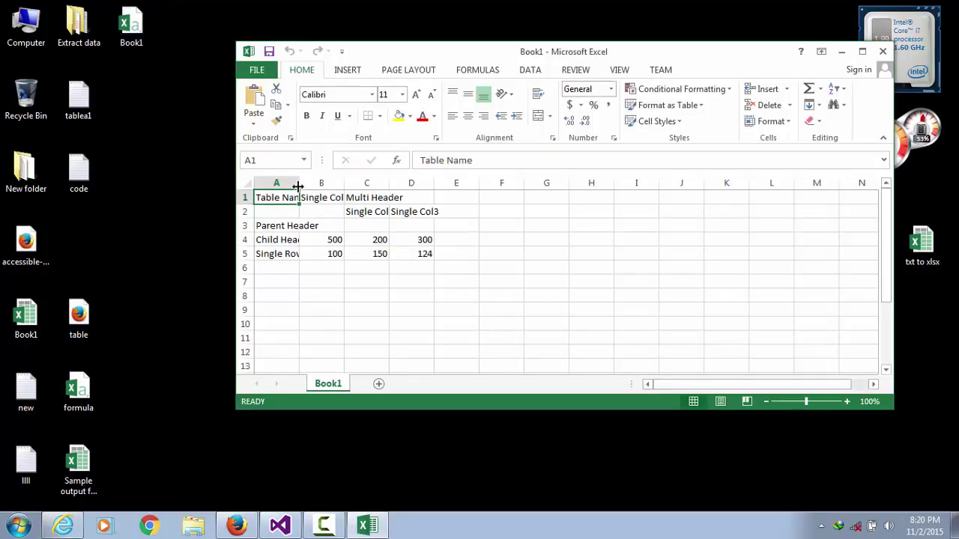
{"action": "left_click_drag", "start_coordinate": [302, 182], "coordinate": [349, 182]}
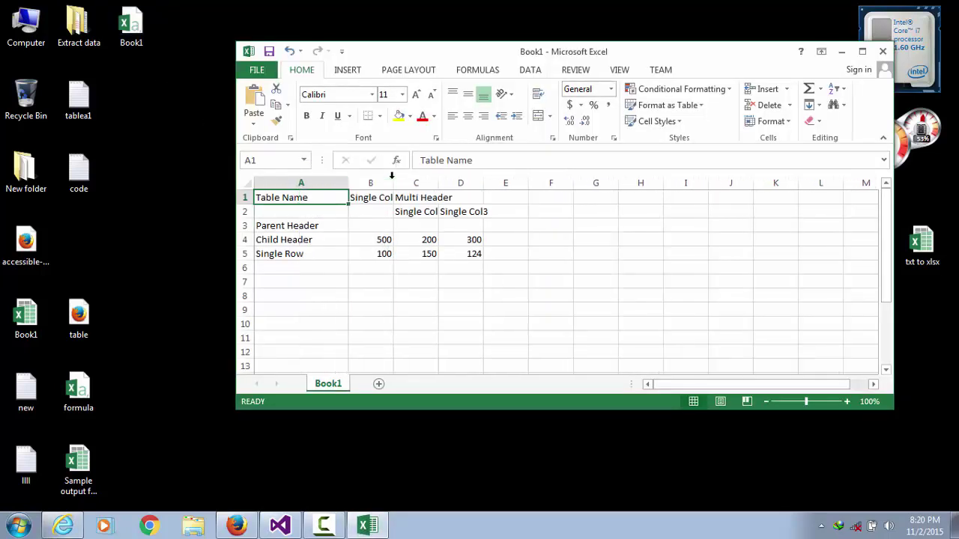
Step: Switch to the localhost import page in Internet Explorer and choose the Book1 CSV file from the Desktop for upload
{"action": "left_click", "coordinate": [63, 526]}
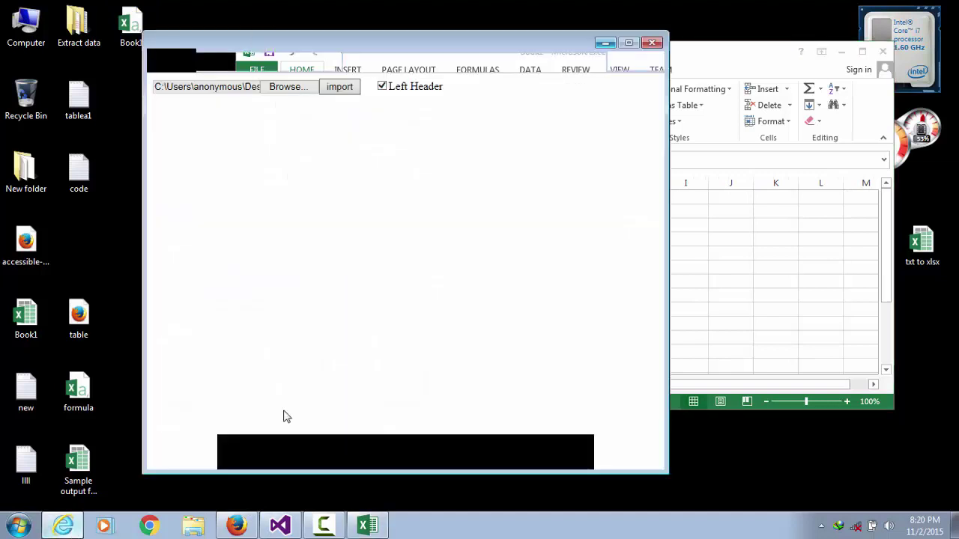
{"action": "left_click", "coordinate": [757, 57]}
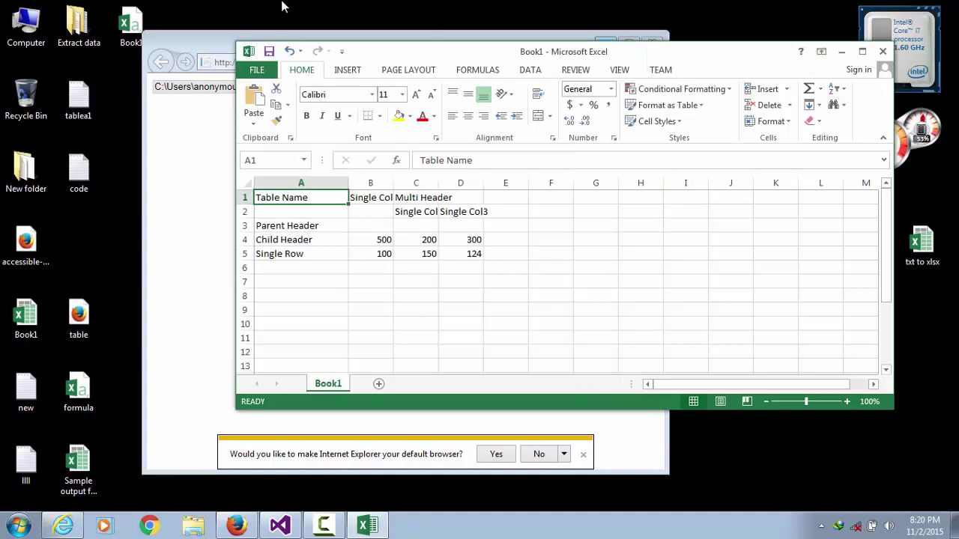
{"action": "left_click_drag", "start_coordinate": [510, 48], "coordinate": [551, 156]}
{"action": "left_click", "coordinate": [444, 43]}
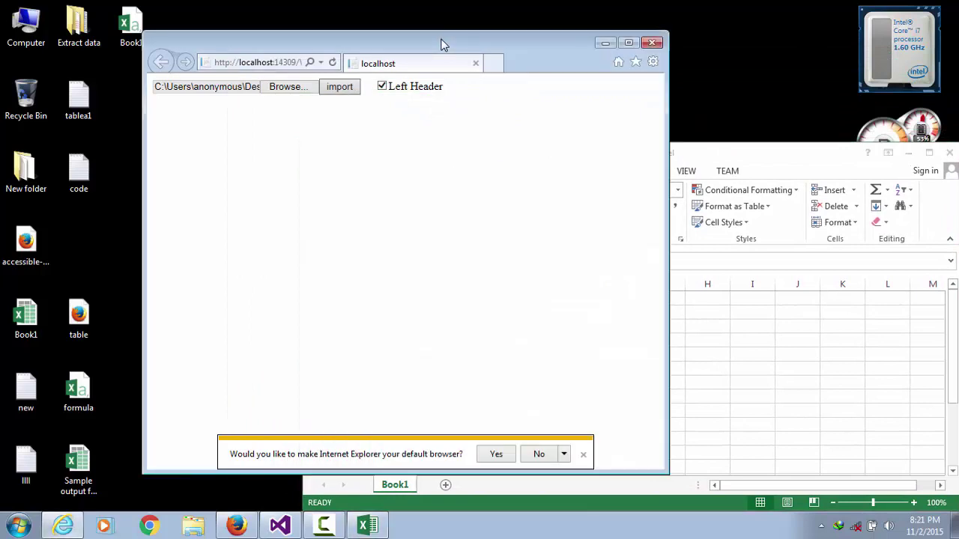
{"action": "left_click", "coordinate": [291, 88]}
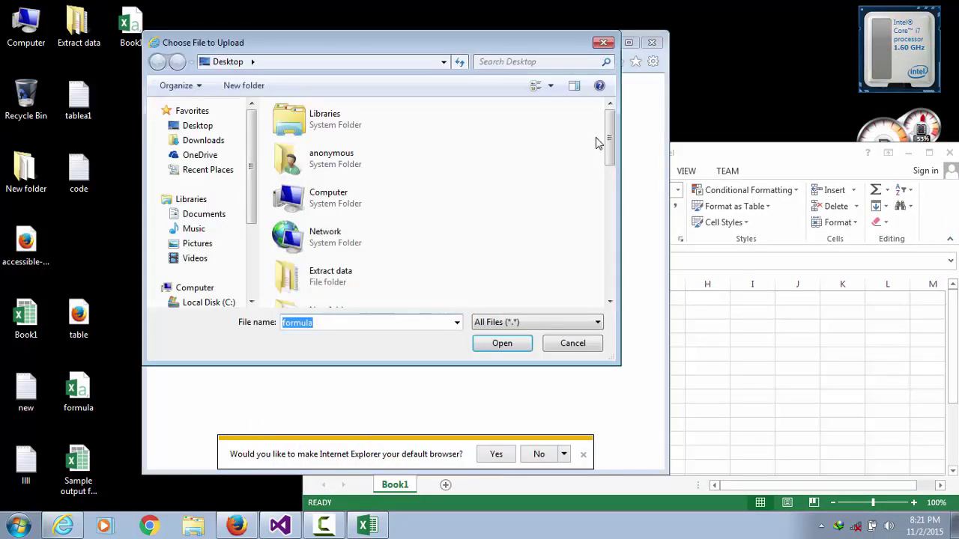
{"action": "left_click_drag", "start_coordinate": [611, 146], "coordinate": [612, 206]}
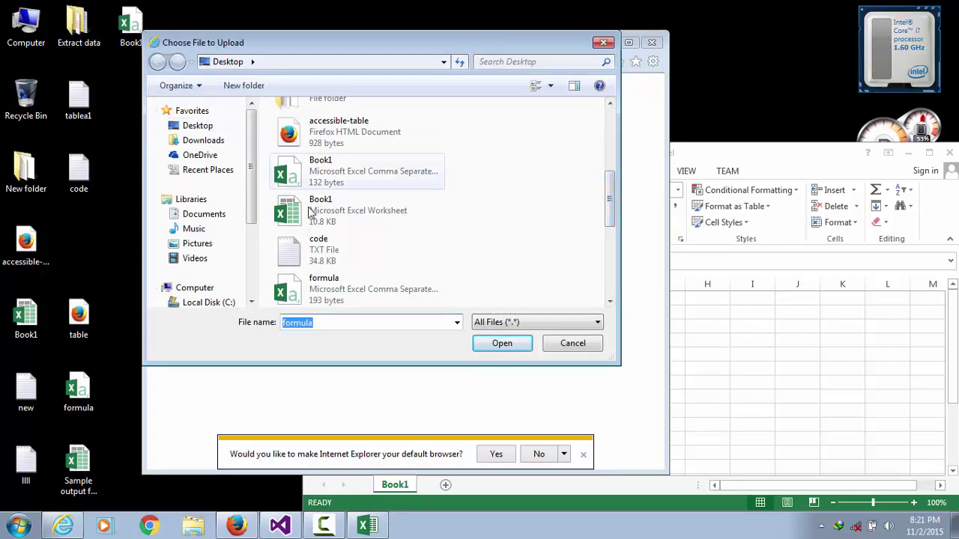
{"action": "left_click", "coordinate": [356, 180]}
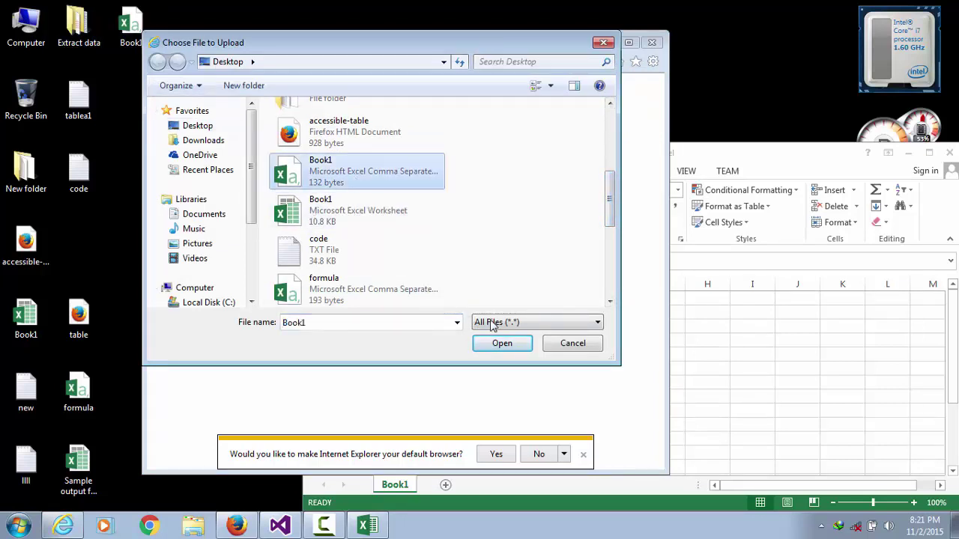
{"action": "left_click", "coordinate": [498, 345]}
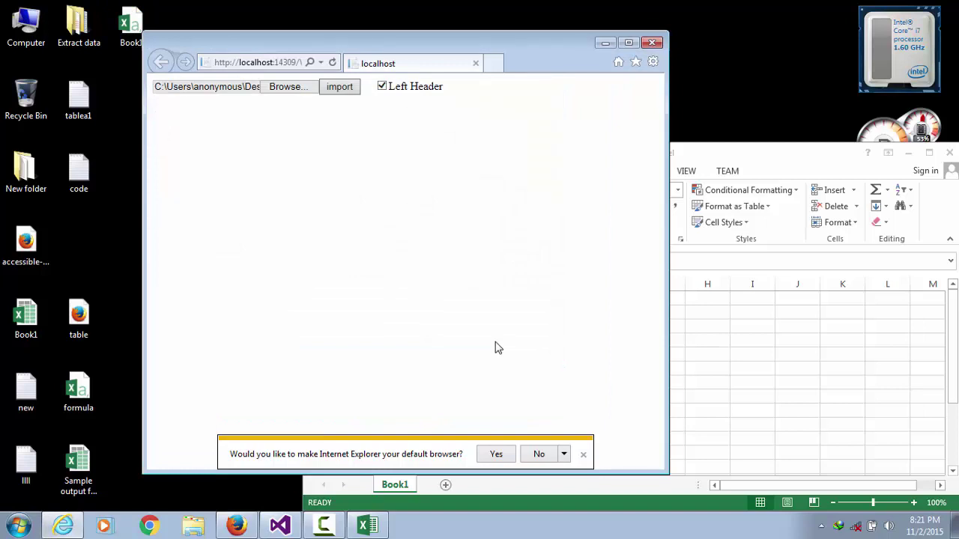
Step: Import the chosen CSV file and open the generated EmployeeData.html
{"action": "left_click", "coordinate": [339, 88]}
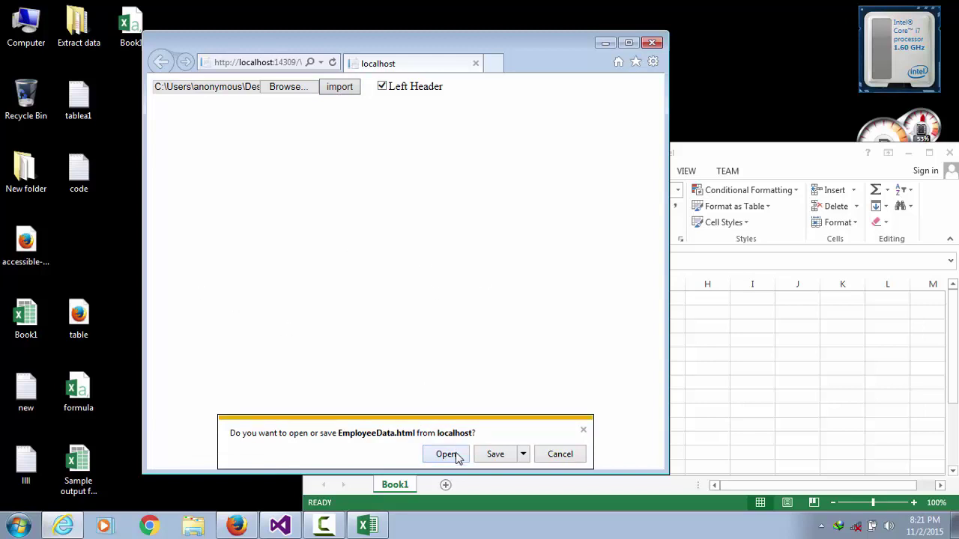
{"action": "left_click", "coordinate": [447, 454]}
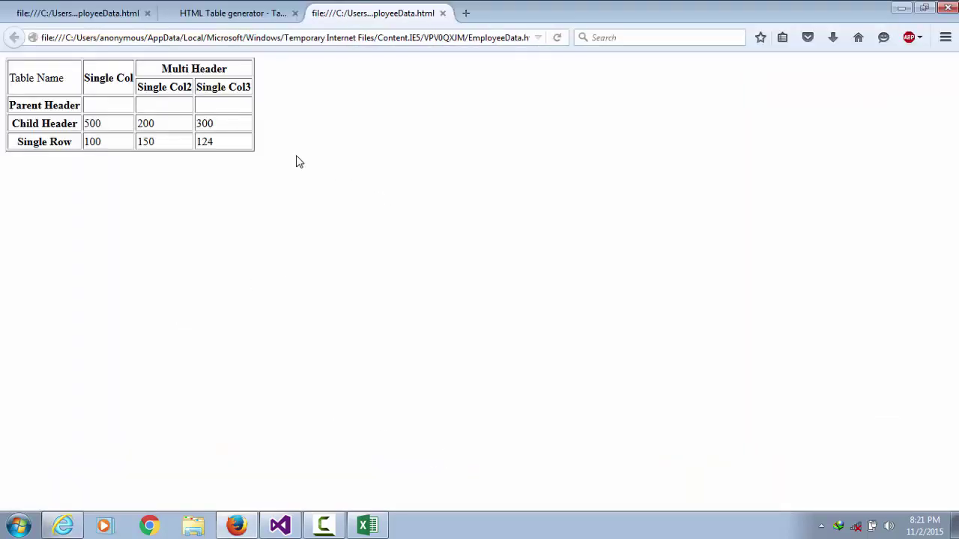
{"action": "left_click_drag", "start_coordinate": [295, 161], "coordinate": [2, 60]}
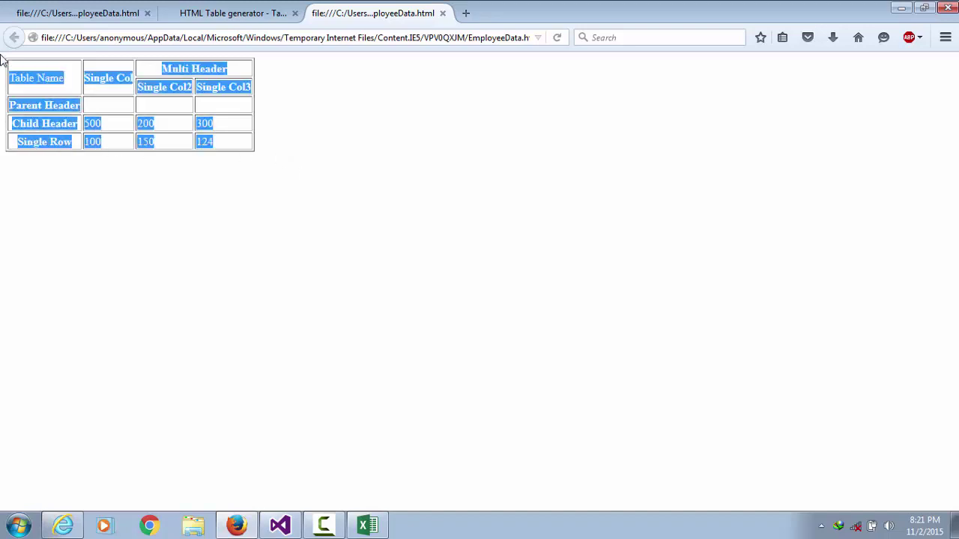
{"action": "left_click", "coordinate": [349, 153]}
Step: Inspect the HTML of the "Single Col" header cell and examine its id and rowspan attributes
{"action": "right_click", "coordinate": [385, 128]}
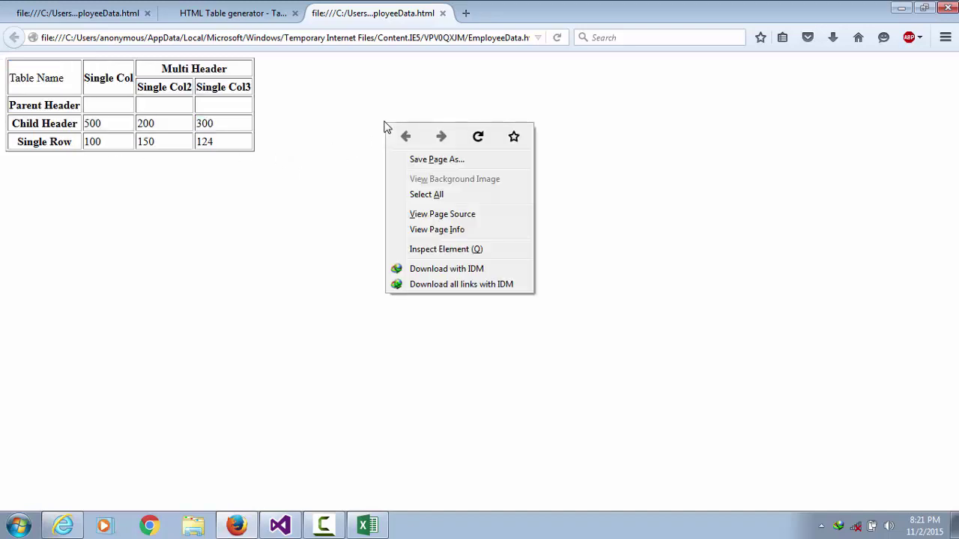
{"action": "left_click", "coordinate": [461, 250]}
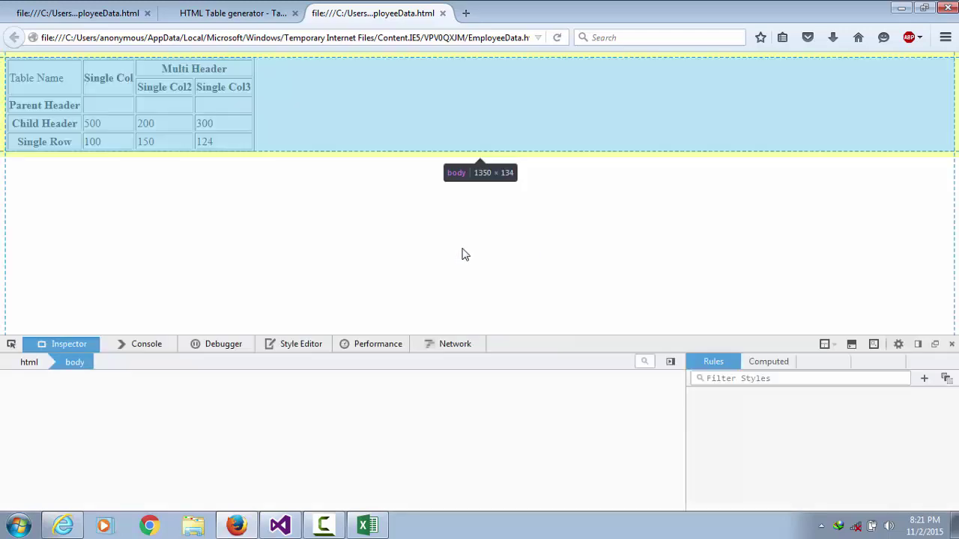
{"action": "left_click", "coordinate": [11, 345]}
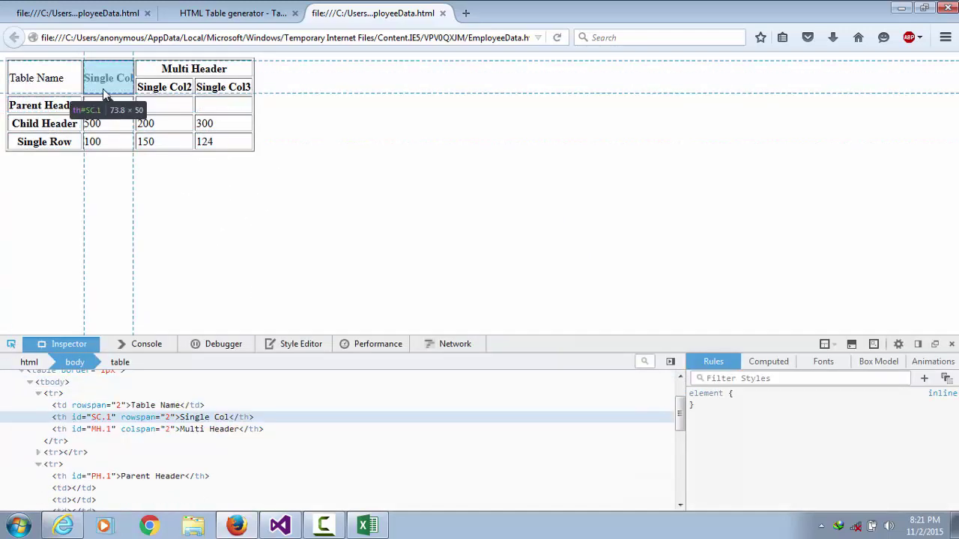
{"action": "left_click", "coordinate": [106, 84]}
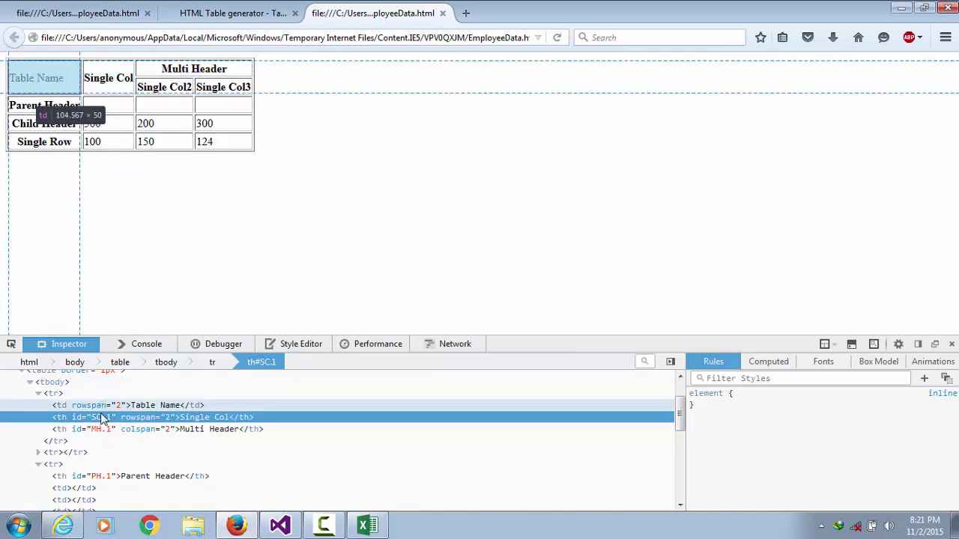
{"action": "double_click", "coordinate": [100, 79]}
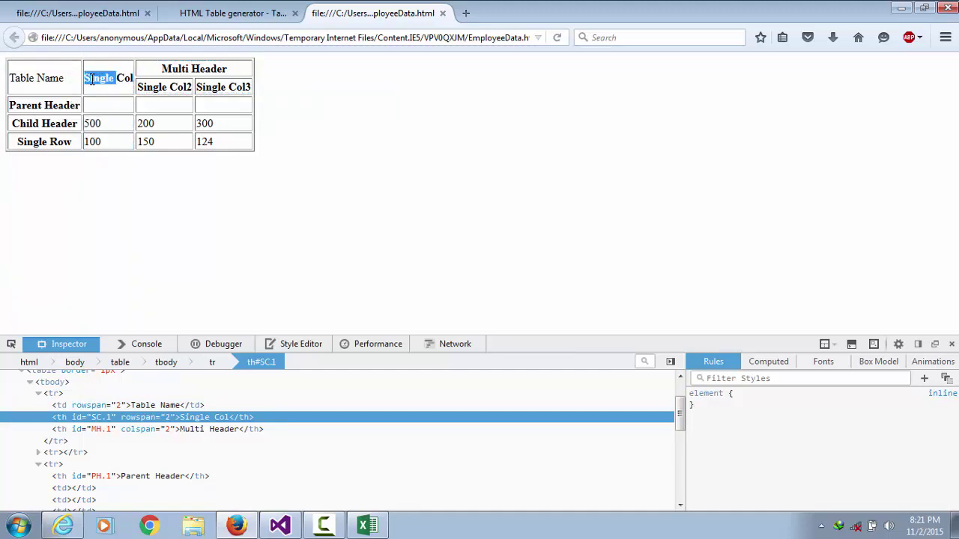
{"action": "double_click", "coordinate": [129, 80]}
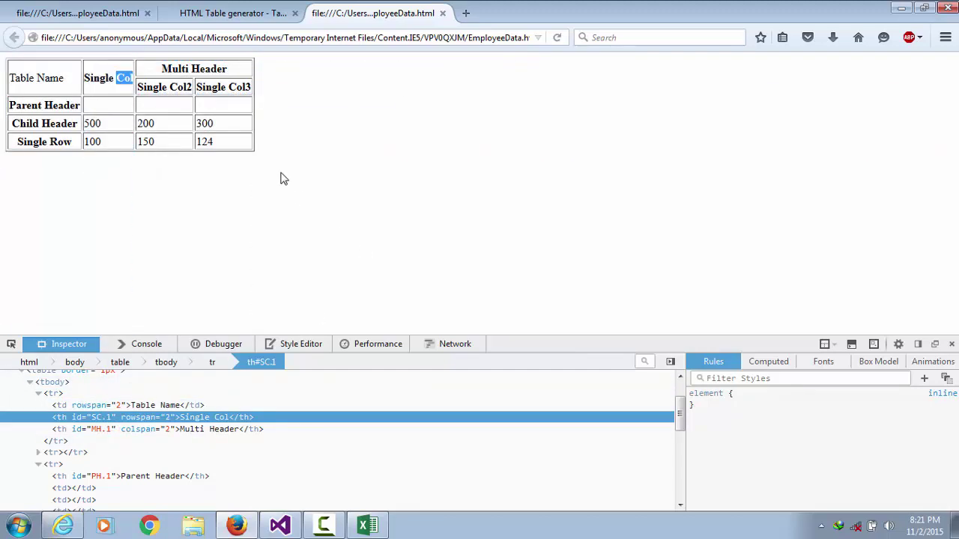
Step: Inspect the "Single Col3" and "Parent Header" cells in the table's HTML to check their ids
{"action": "left_click", "coordinate": [11, 346]}
{"action": "left_click", "coordinate": [230, 87]}
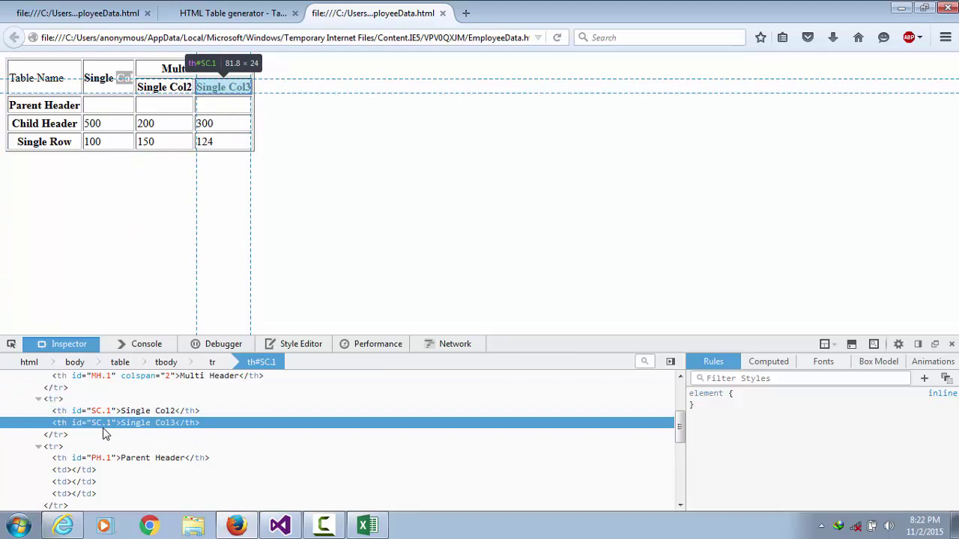
{"action": "left_click", "coordinate": [30, 105]}
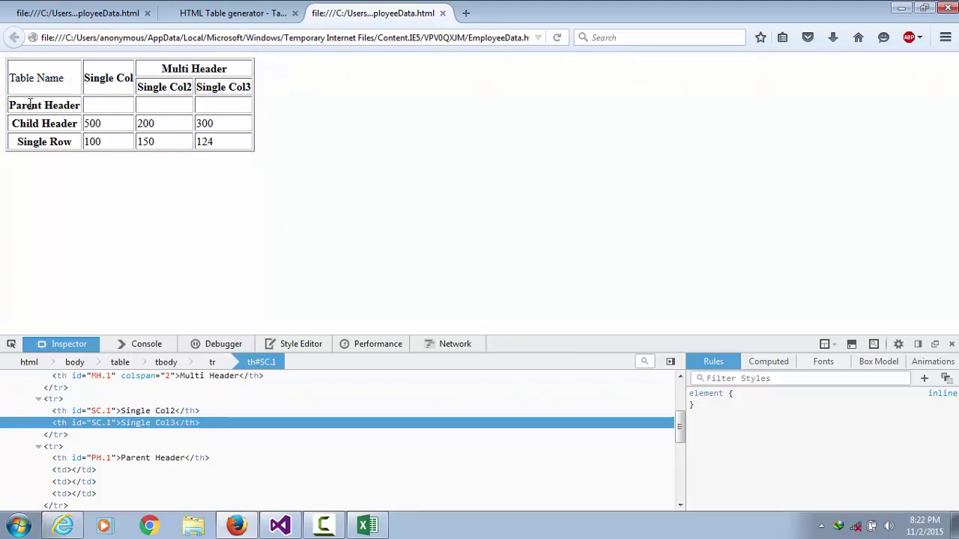
{"action": "left_click", "coordinate": [11, 344]}
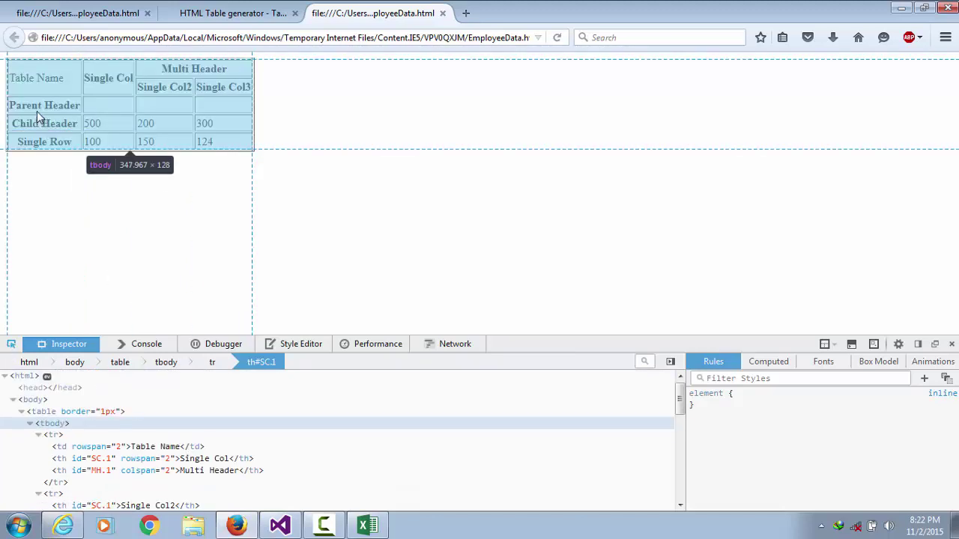
{"action": "left_click", "coordinate": [37, 109]}
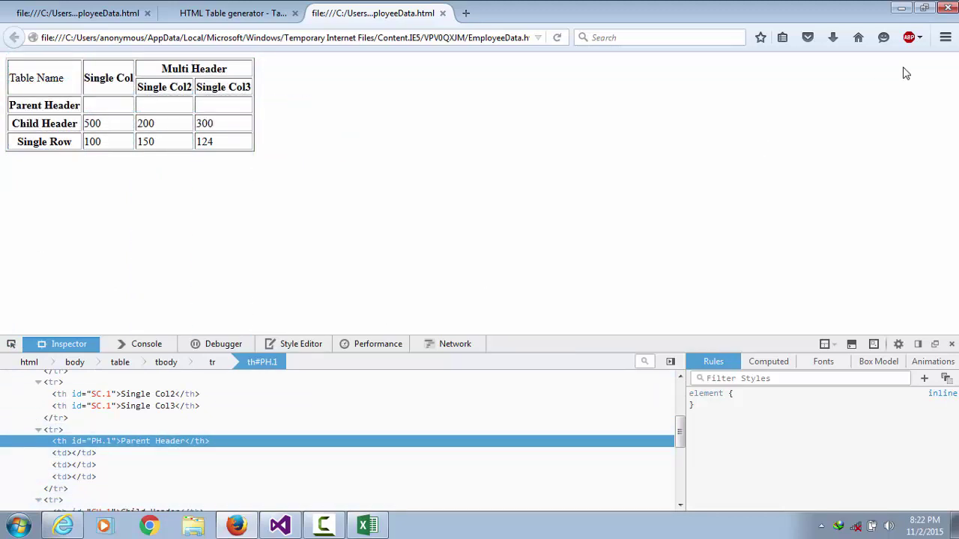
Step: Close the two older Firefox tabs and return to the Book1 workbook in Excel
{"action": "left_click", "coordinate": [147, 13]}
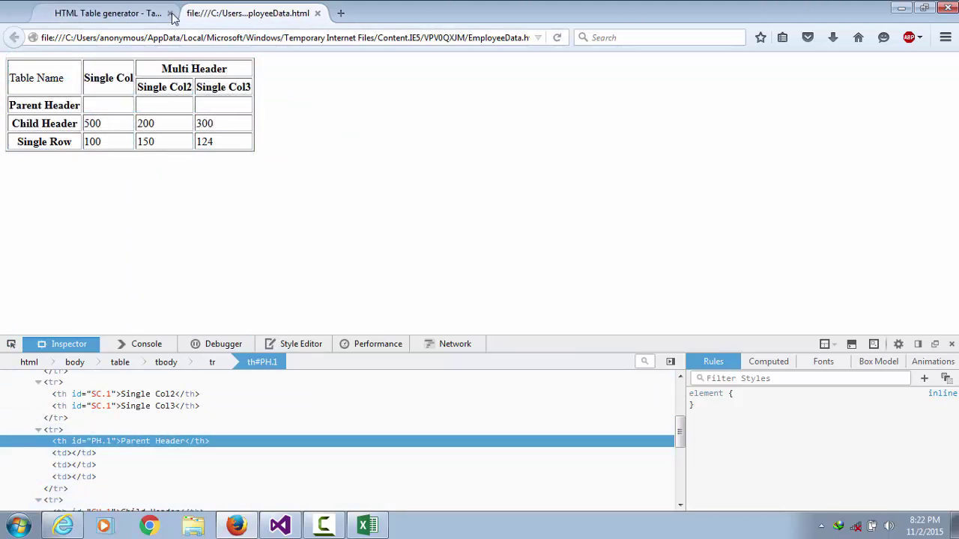
{"action": "left_click", "coordinate": [157, 13]}
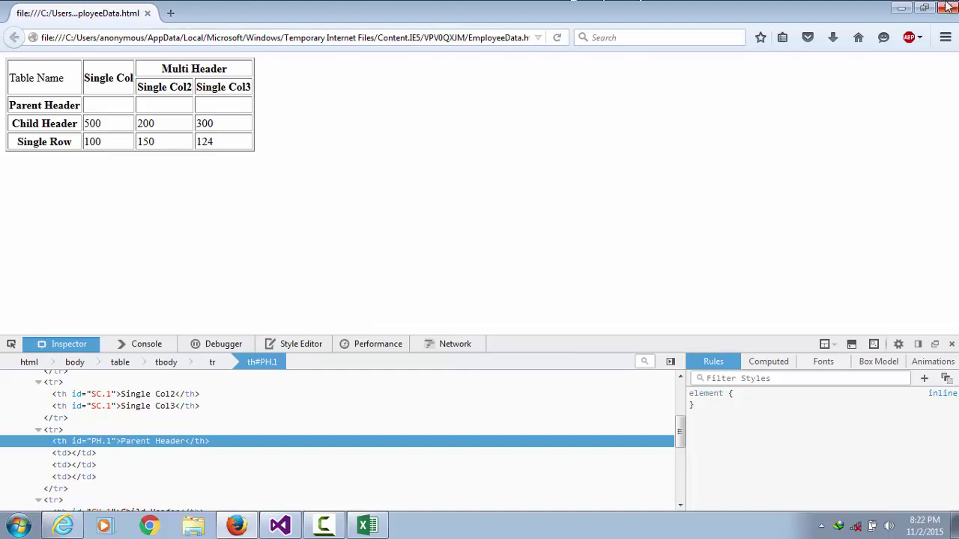
{"action": "left_click", "coordinate": [903, 9]}
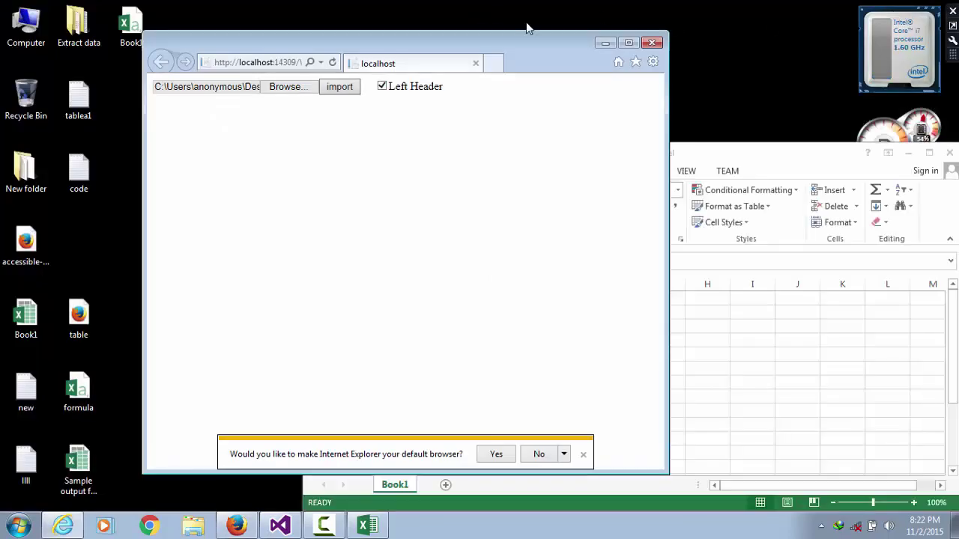
{"action": "left_click", "coordinate": [606, 44]}
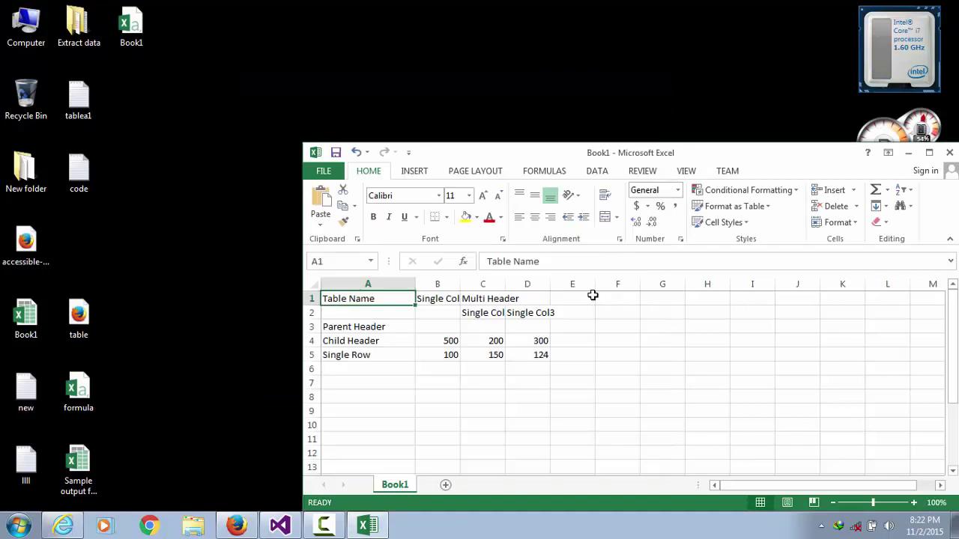
Step: Enter the headers "col" in E1 and "col2" in F1, with sub-headers "col1", "col2" and "col3" in F2:H2
{"action": "left_click", "coordinate": [575, 297]}
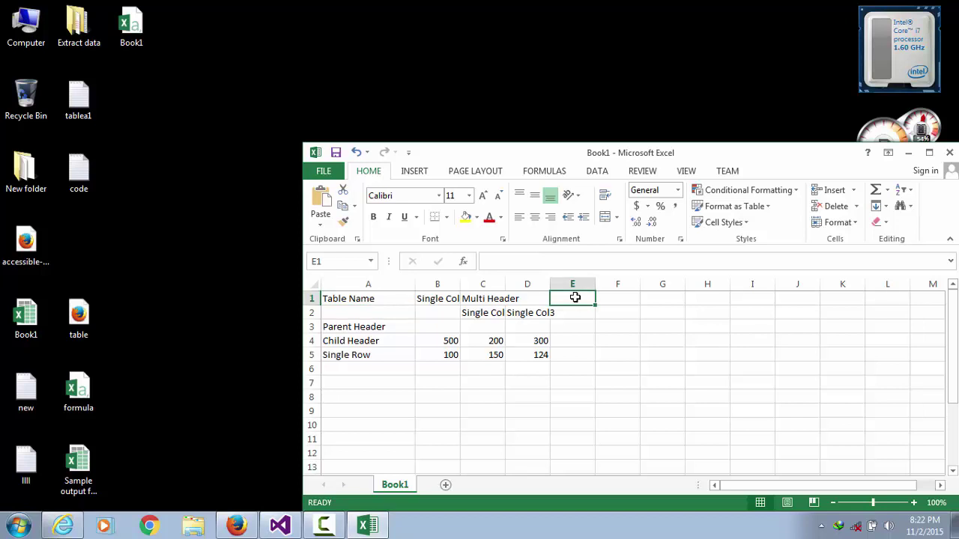
{"action": "type", "text": "col"}
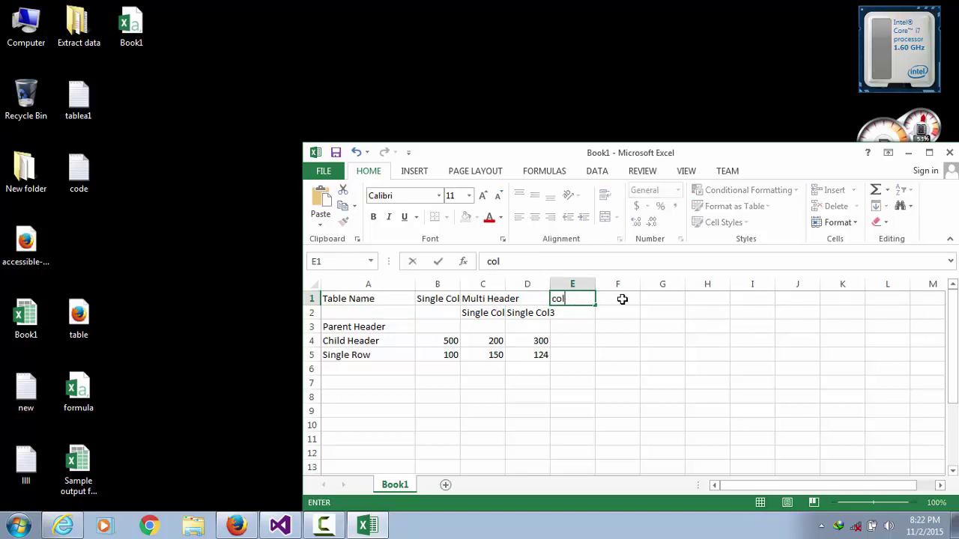
{"action": "left_click", "coordinate": [622, 299]}
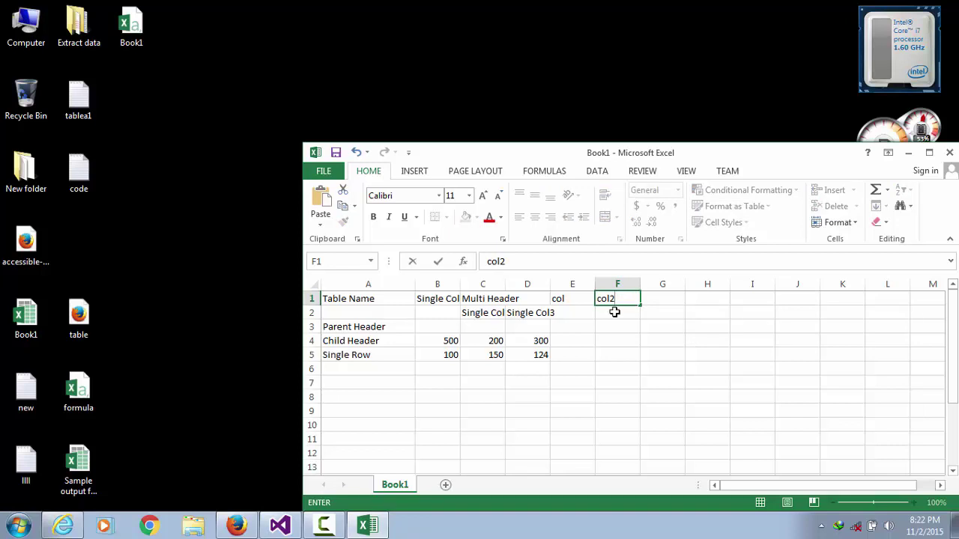
{"action": "left_click", "coordinate": [615, 313]}
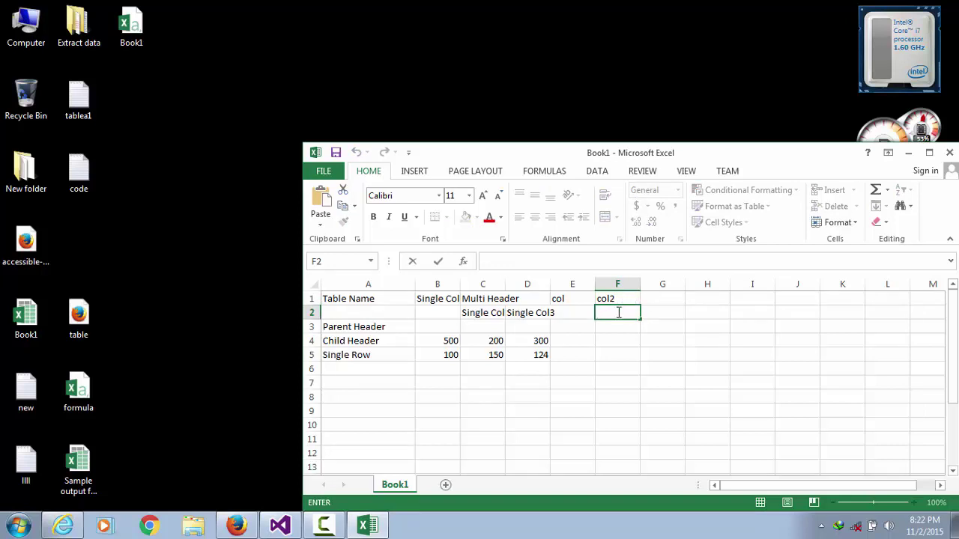
{"action": "type", "text": "col1"}
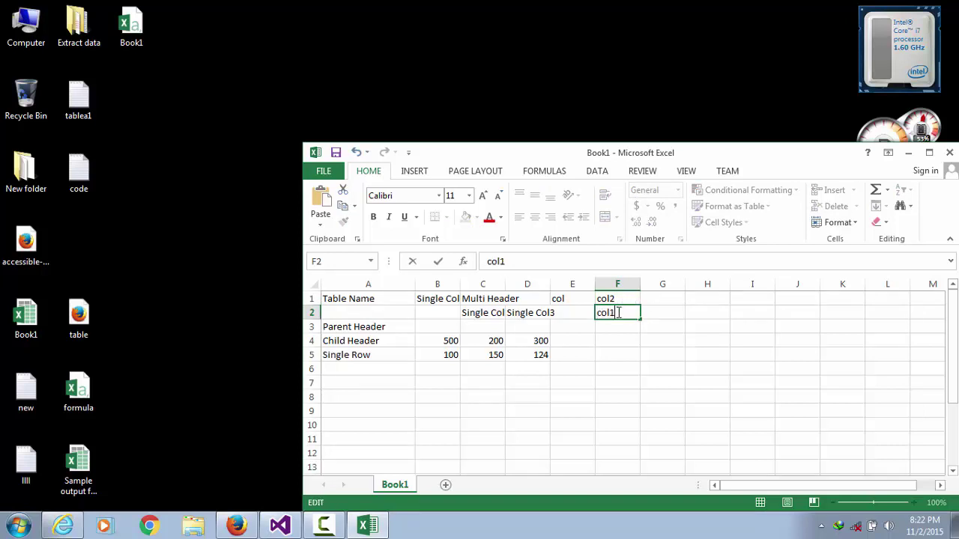
{"action": "left_click", "coordinate": [666, 313]}
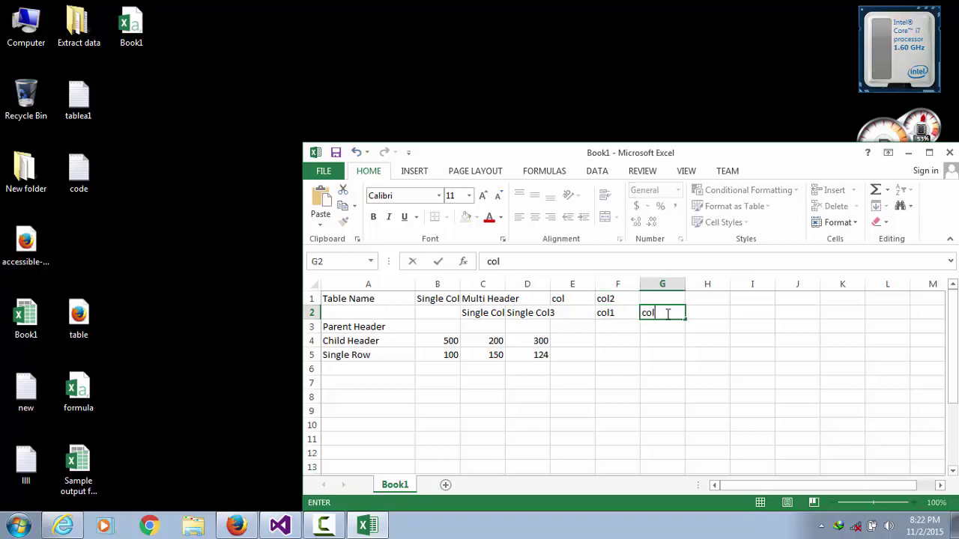
{"action": "type", "text": "col2"}
{"action": "left_click", "coordinate": [708, 313]}
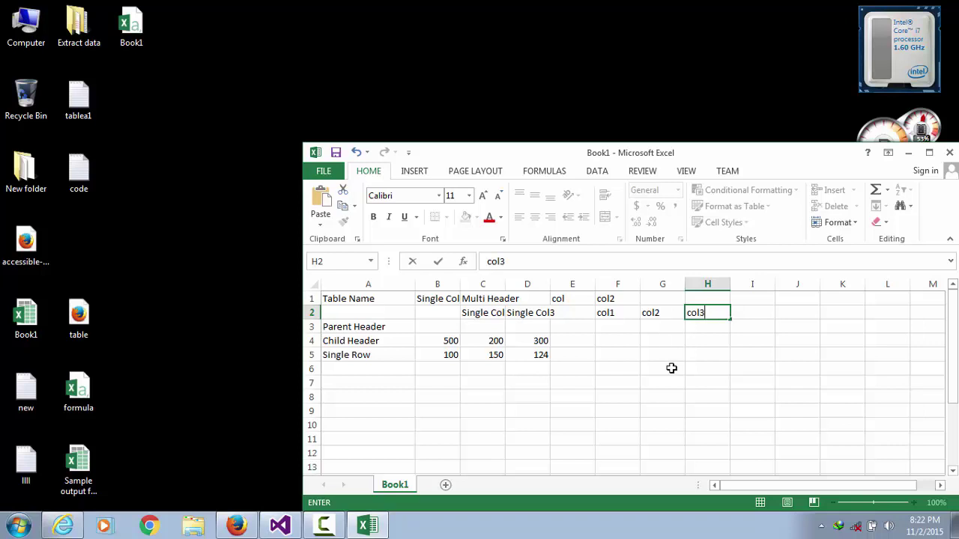
Step: Save Book1, keeping the CSV (Comma delimited) format, and move the Excel window toward the middle of the desktop
{"action": "key", "text": "ctrl+s"}
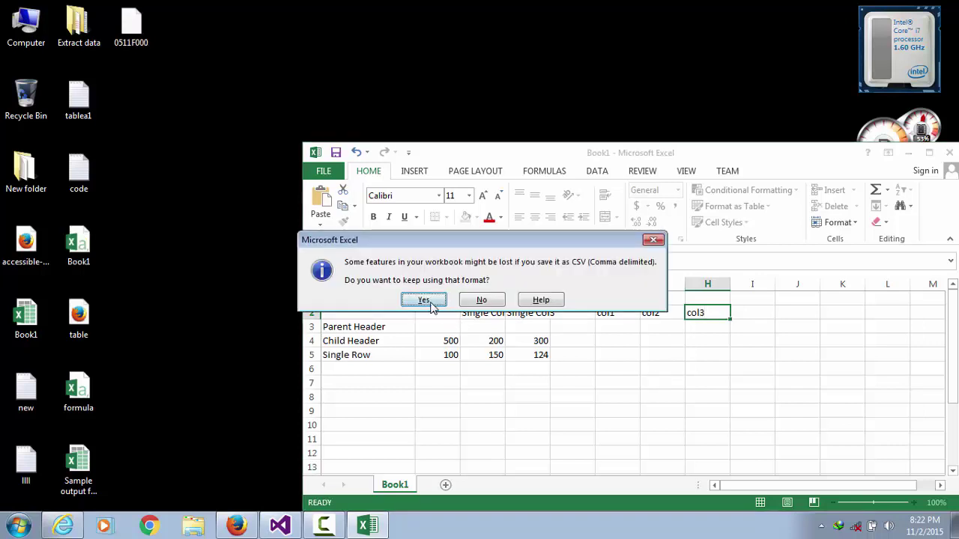
{"action": "left_click", "coordinate": [424, 300]}
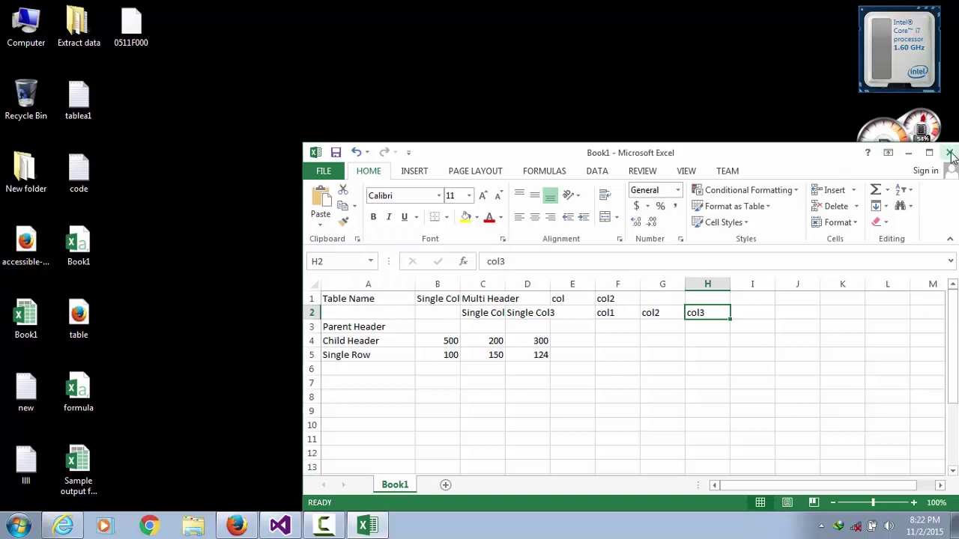
{"action": "left_click_drag", "start_coordinate": [827, 158], "coordinate": [695, 98]}
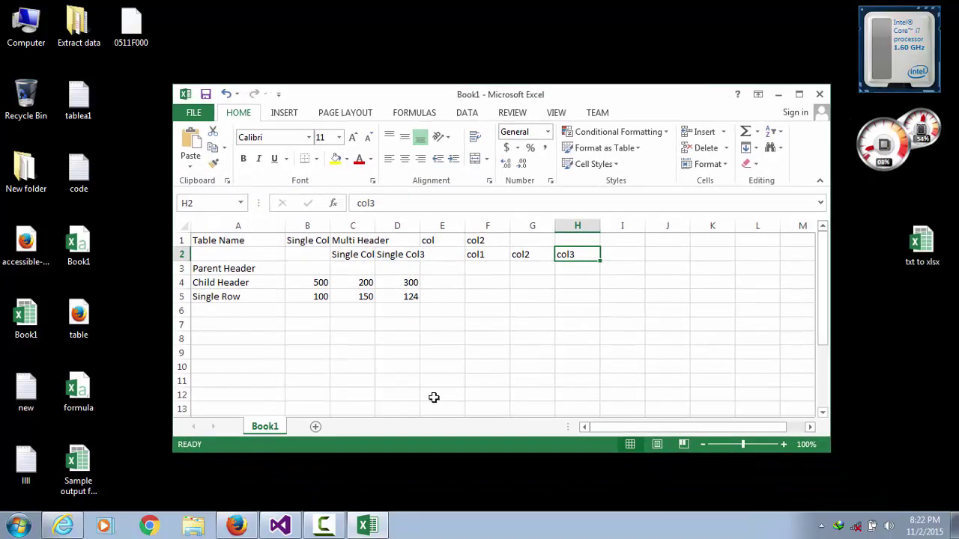
Step: Choose the updated Book1 file on the localhost page in Internet Explorer, import it and open the generated EmployeeData.html
{"action": "left_click", "coordinate": [63, 528]}
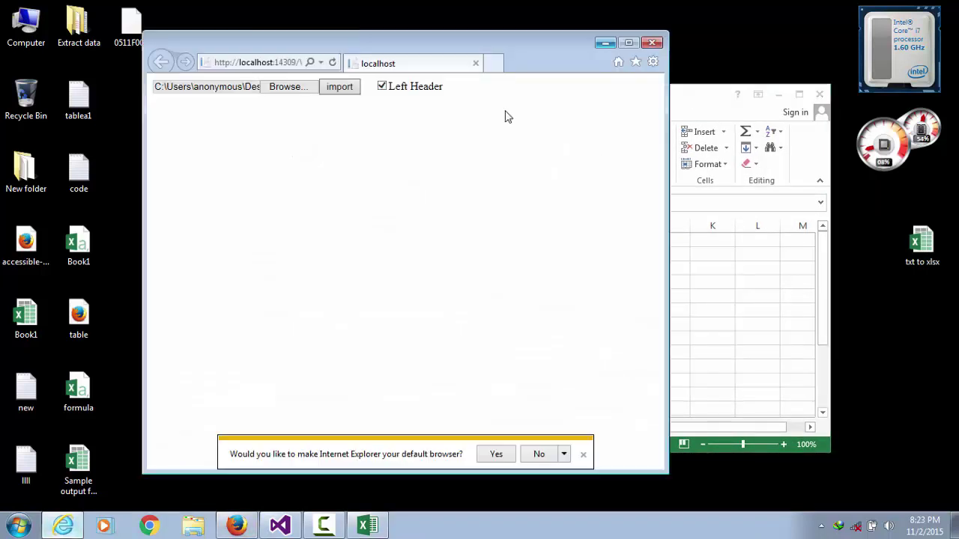
{"action": "left_click", "coordinate": [303, 89]}
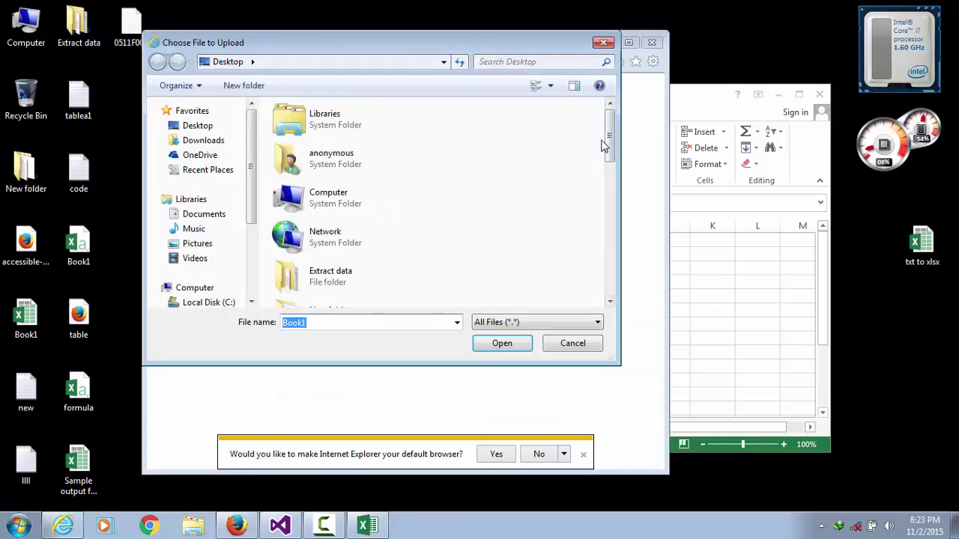
{"action": "left_click", "coordinate": [508, 346]}
{"action": "left_click", "coordinate": [339, 86]}
{"action": "left_click", "coordinate": [450, 455]}
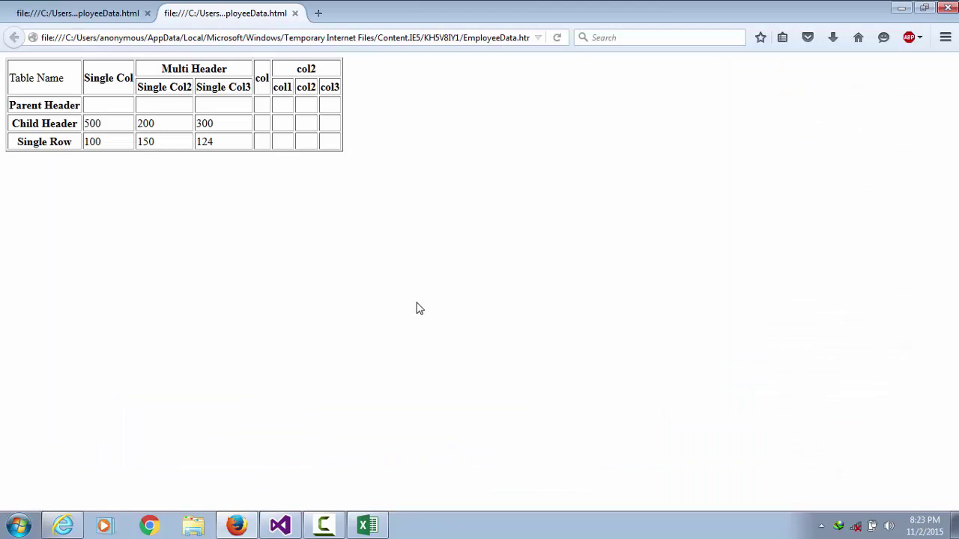
Step: Compare the new col2 header and its sub-headers in the Excel sheet with those in the generated HTML table
{"action": "left_click", "coordinate": [367, 526]}
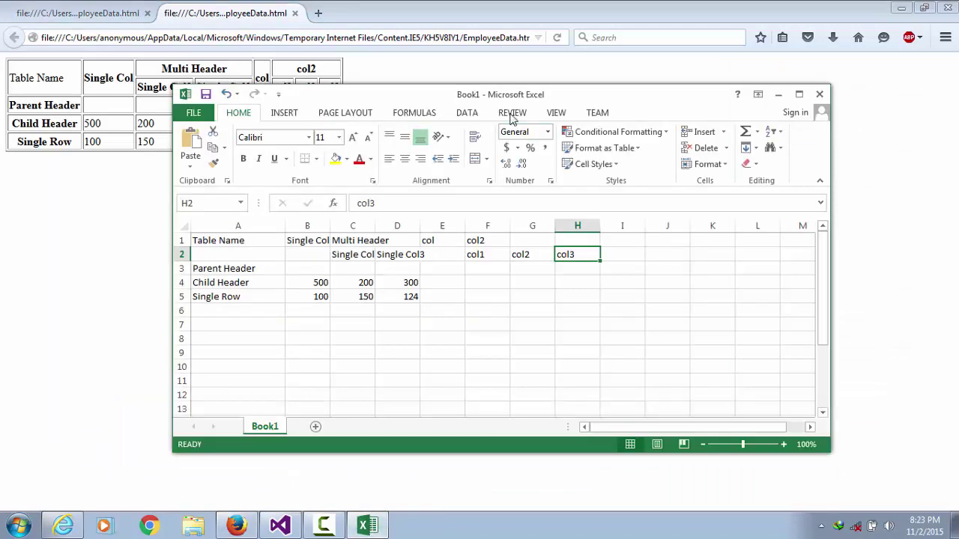
{"action": "left_click_drag", "start_coordinate": [636, 100], "coordinate": [711, 158]}
{"action": "left_click_drag", "start_coordinate": [667, 353], "coordinate": [274, 292]}
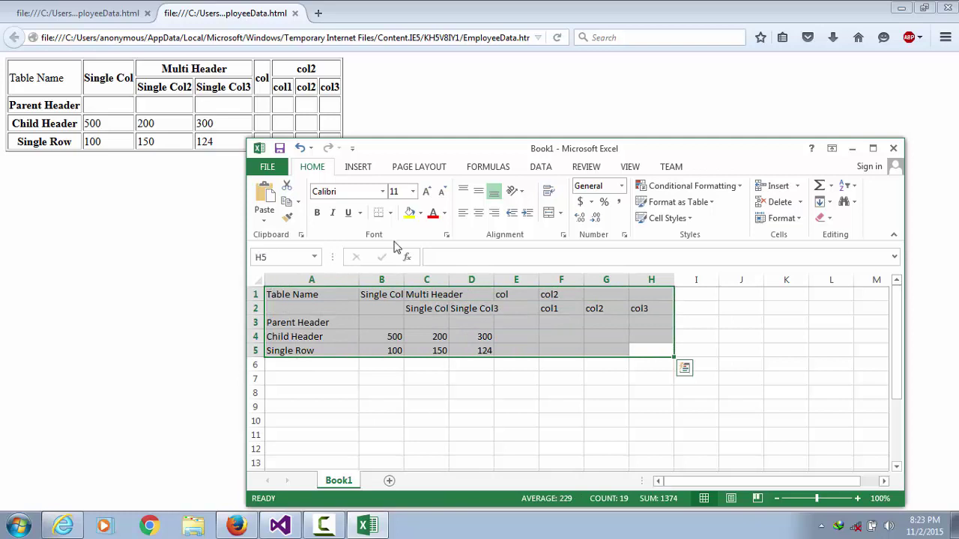
{"action": "left_click", "coordinate": [666, 307]}
{"action": "left_click_drag", "start_coordinate": [666, 306], "coordinate": [545, 294]}
{"action": "left_click_drag", "start_coordinate": [325, 73], "coordinate": [298, 68]}
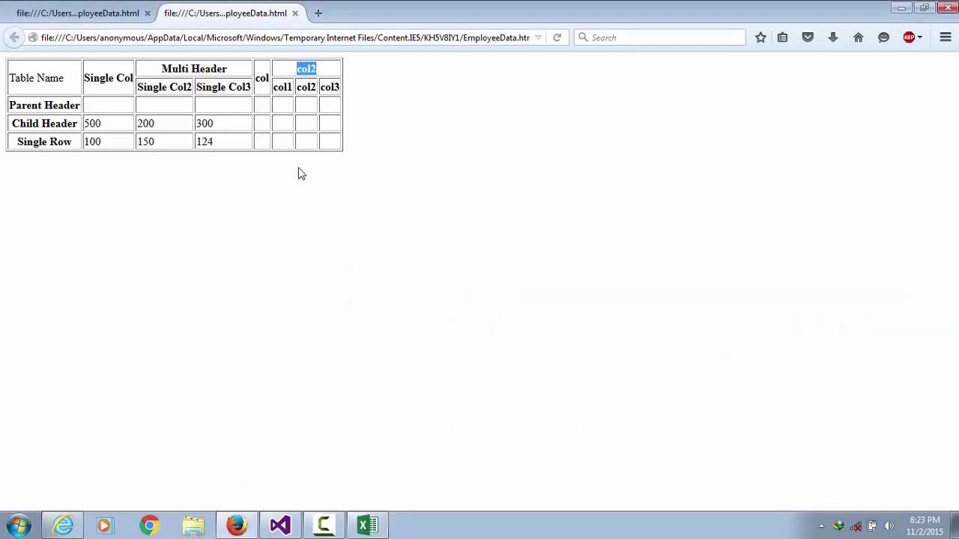
{"action": "left_click_drag", "start_coordinate": [332, 96], "coordinate": [287, 90]}
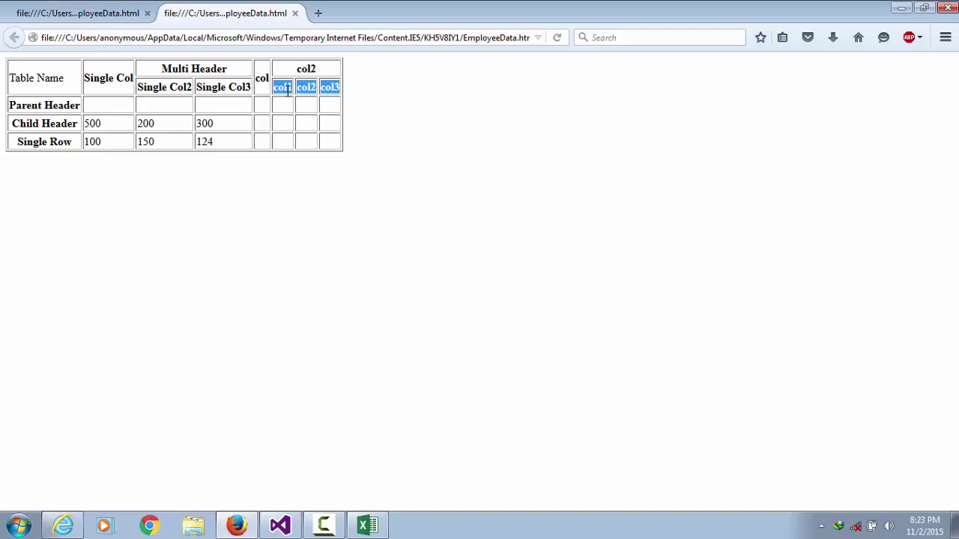
{"action": "left_click", "coordinate": [511, 219]}
Step: In Excel, enter "cfcfc" in A6 and "xdxdfxd" in G6, and save Book1 in CSV format
{"action": "left_click", "coordinate": [367, 525]}
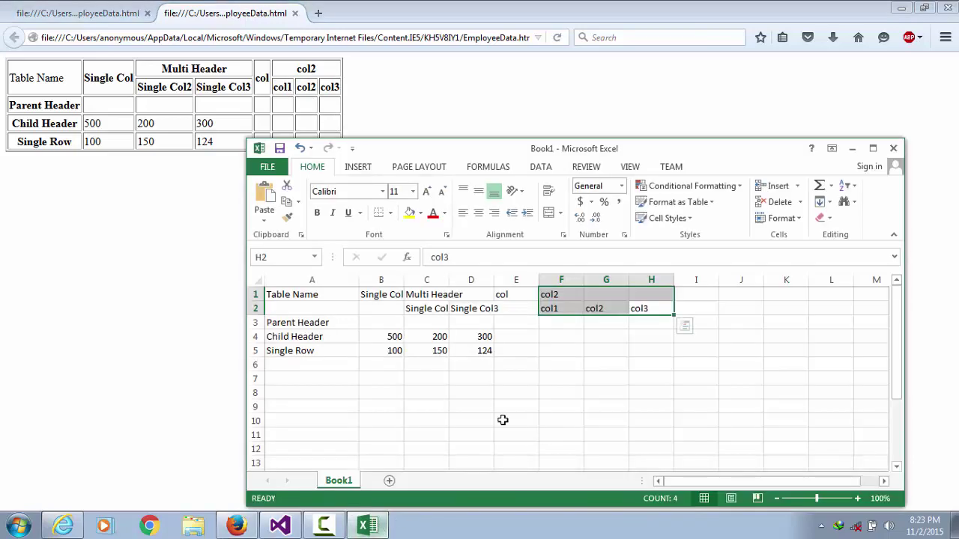
{"action": "double_click", "coordinate": [331, 367]}
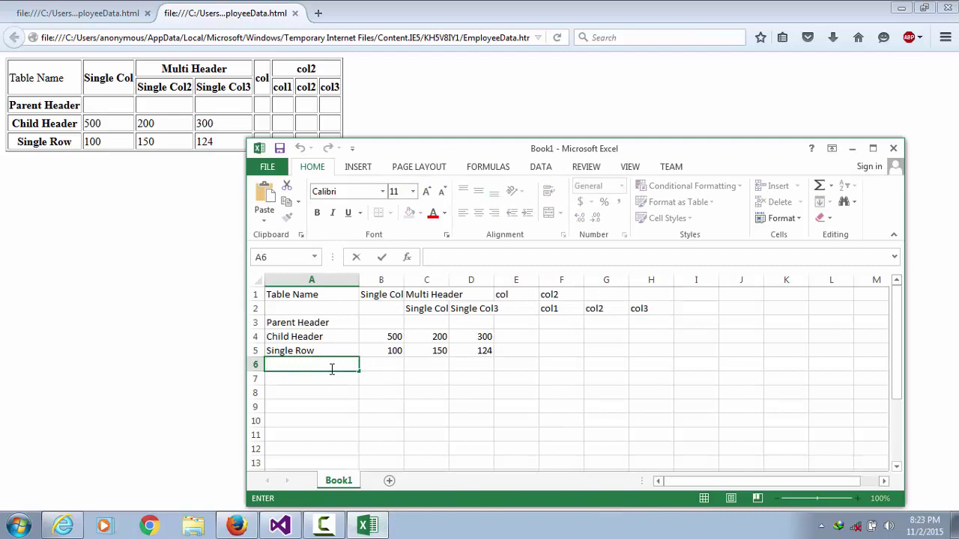
{"action": "type", "text": "cfcfc"}
{"action": "double_click", "coordinate": [602, 365]}
{"action": "type", "text": "xdxdfxd"}
{"action": "key", "text": "ctrl+s"}
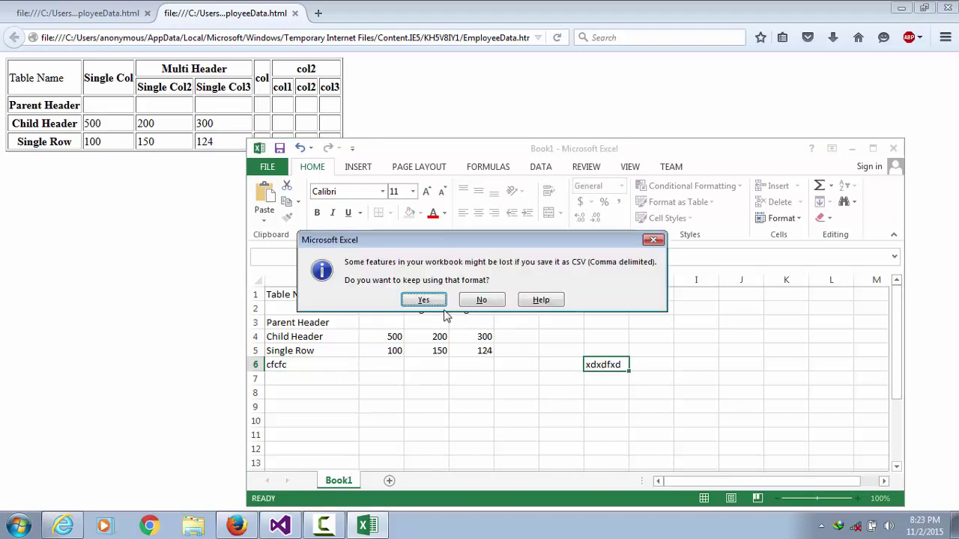
{"action": "left_click", "coordinate": [424, 300]}
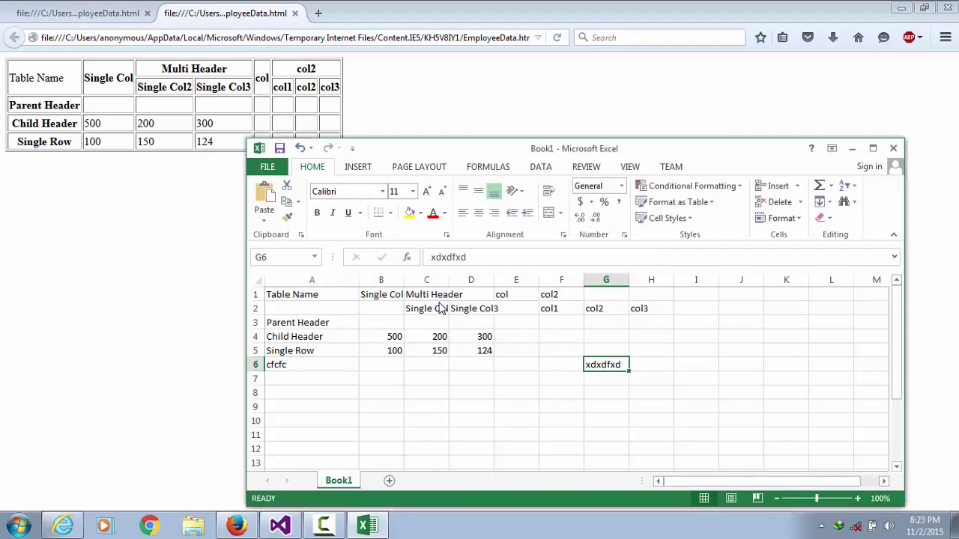
Step: Try importing the edited CSV on the localhost page without reselecting the file, and check the generated EmployeeData.html
{"action": "left_click", "coordinate": [513, 93]}
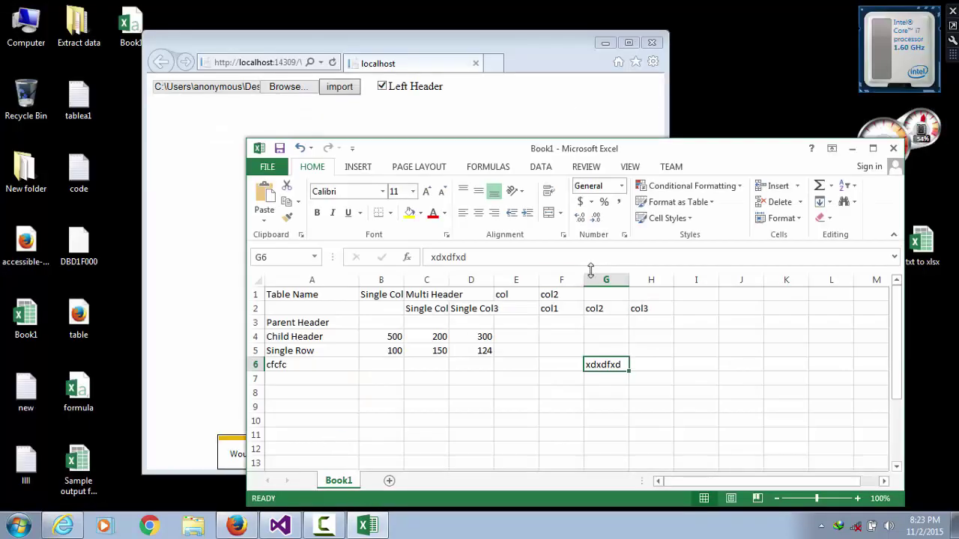
{"action": "left_click", "coordinate": [347, 89]}
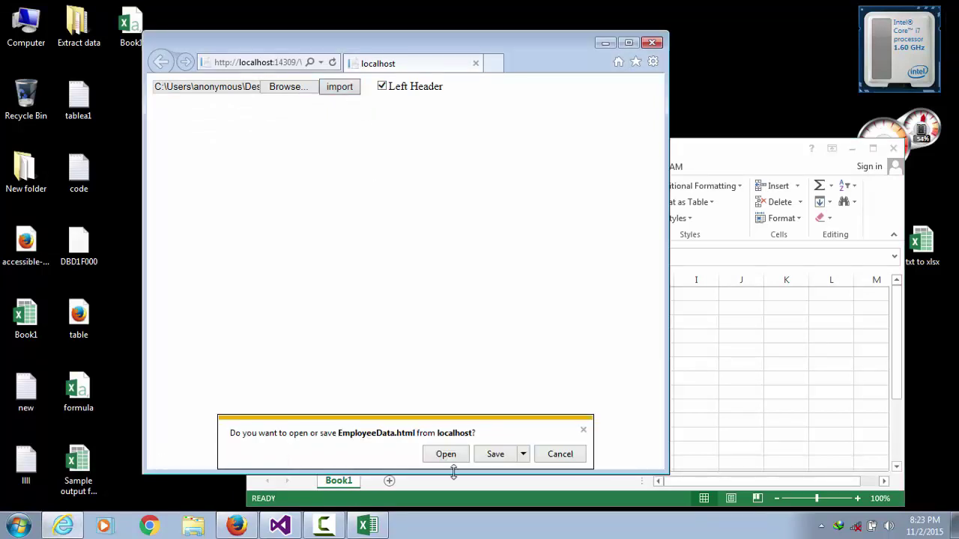
{"action": "left_click", "coordinate": [445, 455]}
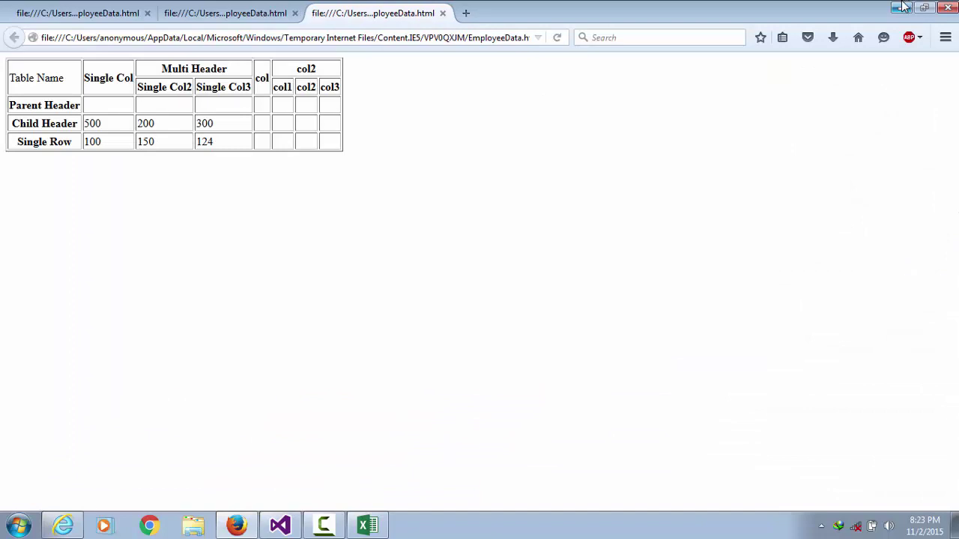
{"action": "left_click", "coordinate": [900, 8]}
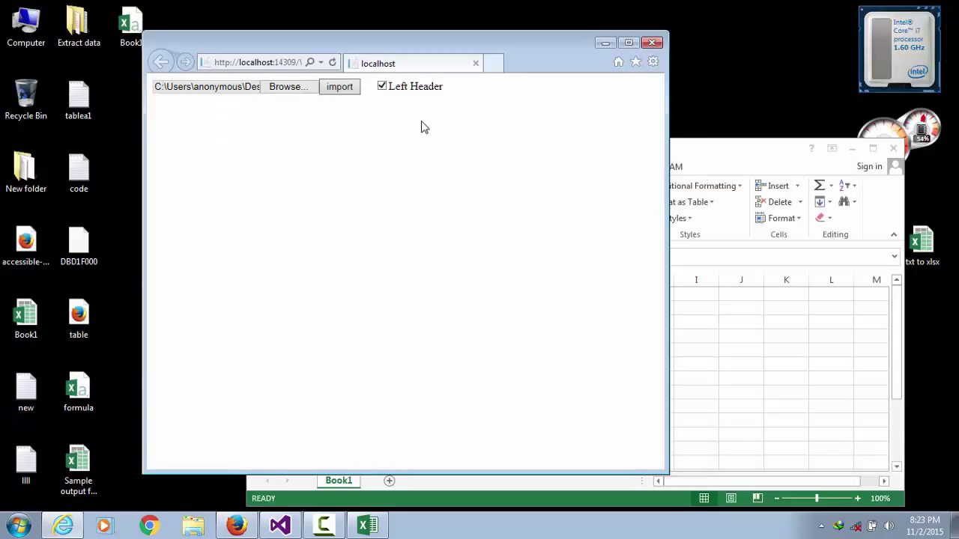
Step: Reselect the Book1 file for upload, import it and open the newly generated EmployeeData.html
{"action": "left_click", "coordinate": [297, 94]}
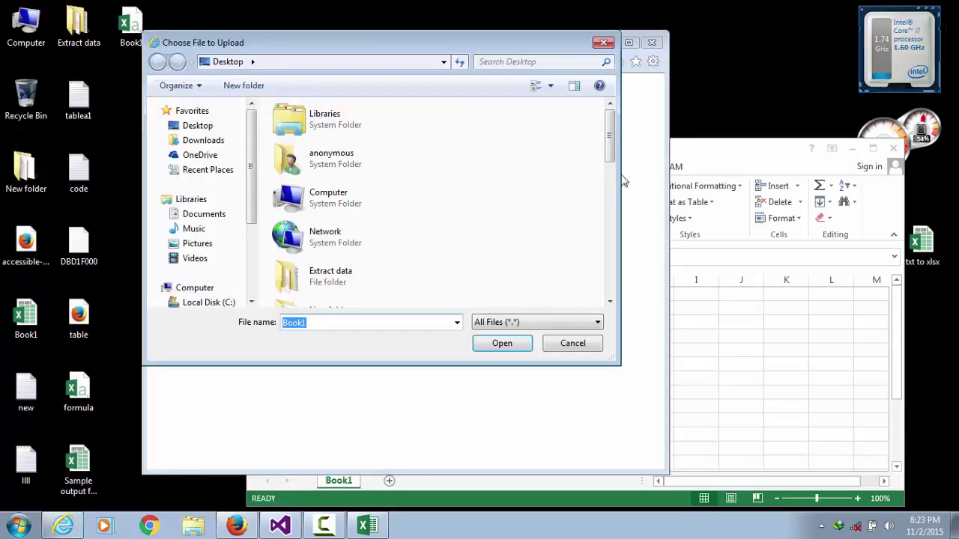
{"action": "left_click", "coordinate": [504, 343]}
{"action": "left_click", "coordinate": [341, 88]}
{"action": "left_click", "coordinate": [447, 455]}
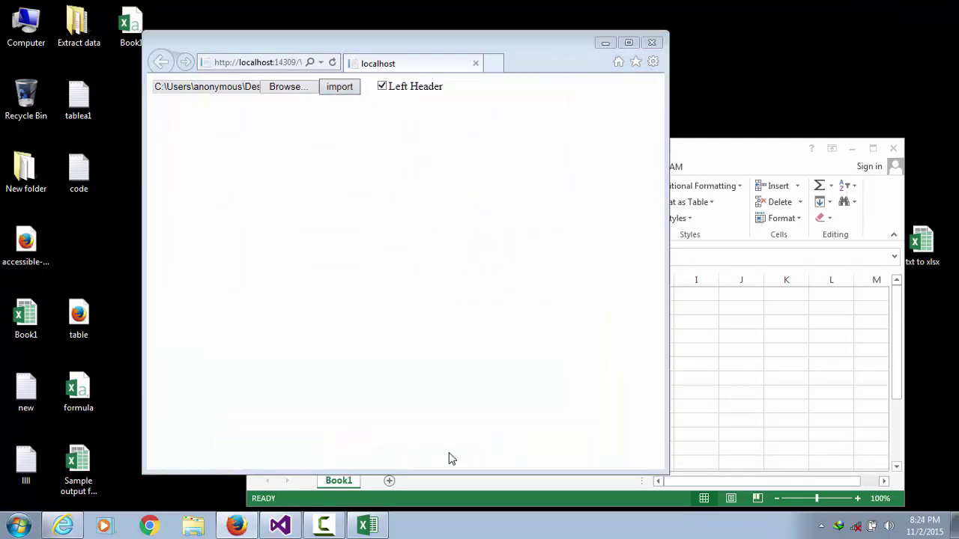
Step: Compare the Excel range A1:H6 with the newly generated HTML table
{"action": "left_click", "coordinate": [367, 526]}
{"action": "left_click_drag", "start_coordinate": [599, 156], "coordinate": [657, 158]}
{"action": "left_click_drag", "start_coordinate": [698, 365], "coordinate": [322, 294]}
Step: Inspect the "cfcfc" row header cell in the generated page's HTML and examine its id attribute
{"action": "left_click", "coordinate": [124, 301]}
{"action": "right_click", "coordinate": [124, 301]}
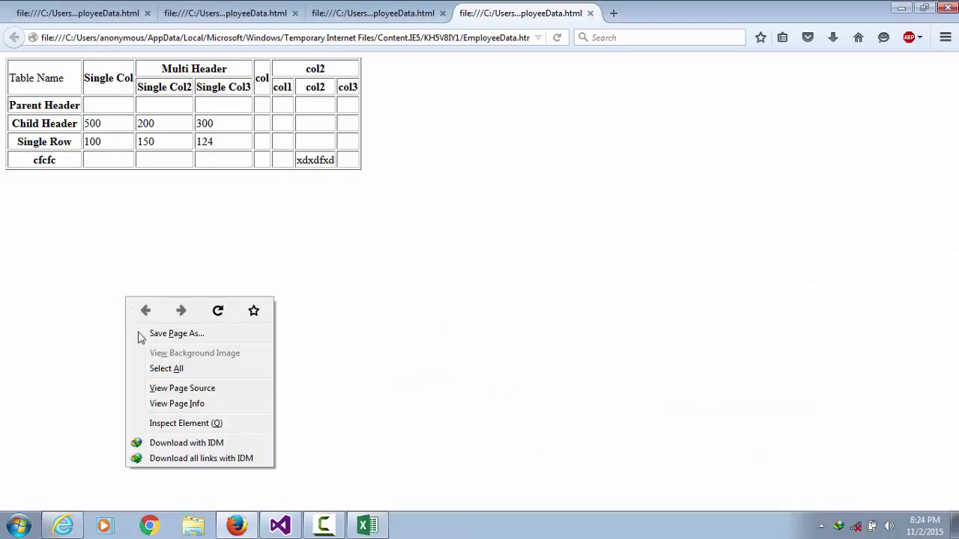
{"action": "left_click", "coordinate": [201, 425]}
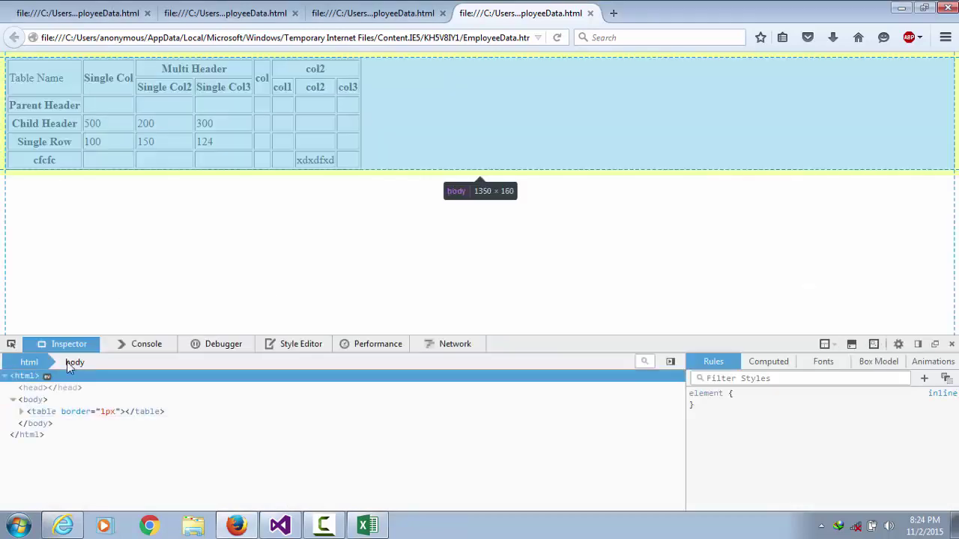
{"action": "left_click", "coordinate": [11, 345]}
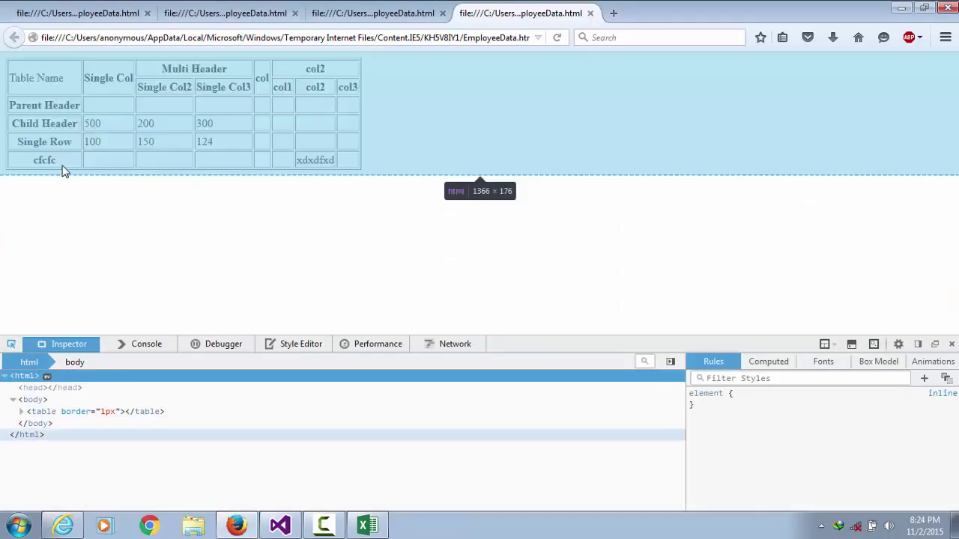
{"action": "left_click", "coordinate": [51, 161]}
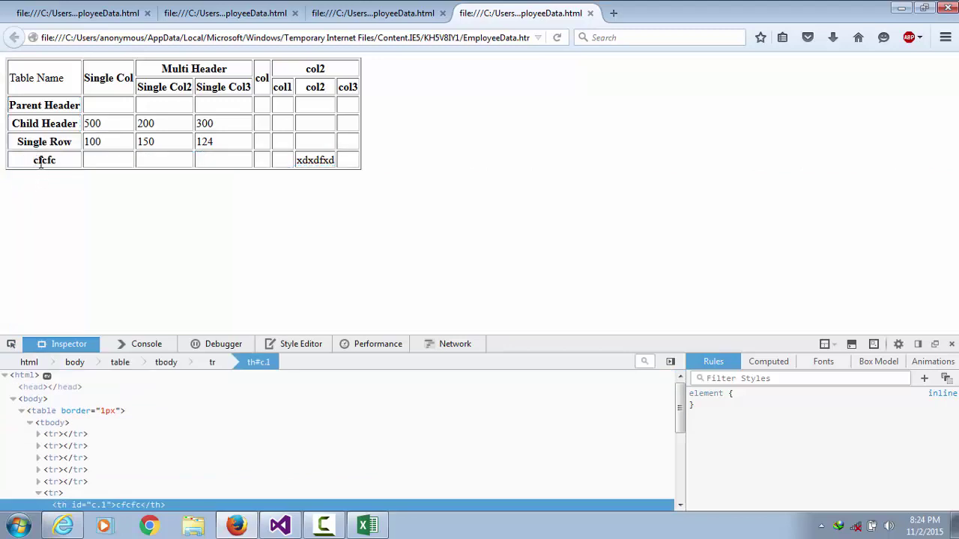
{"action": "left_click", "coordinate": [11, 344]}
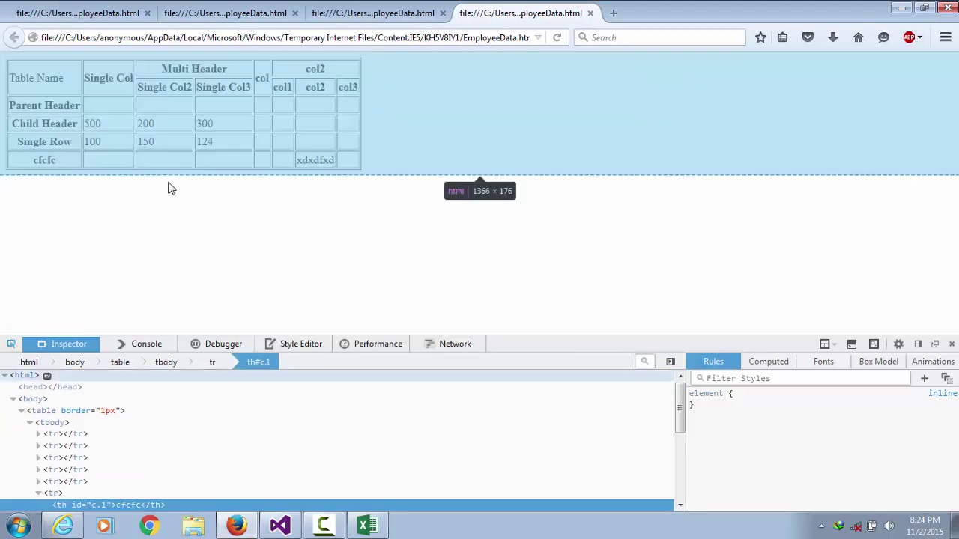
{"action": "left_click", "coordinate": [55, 160]}
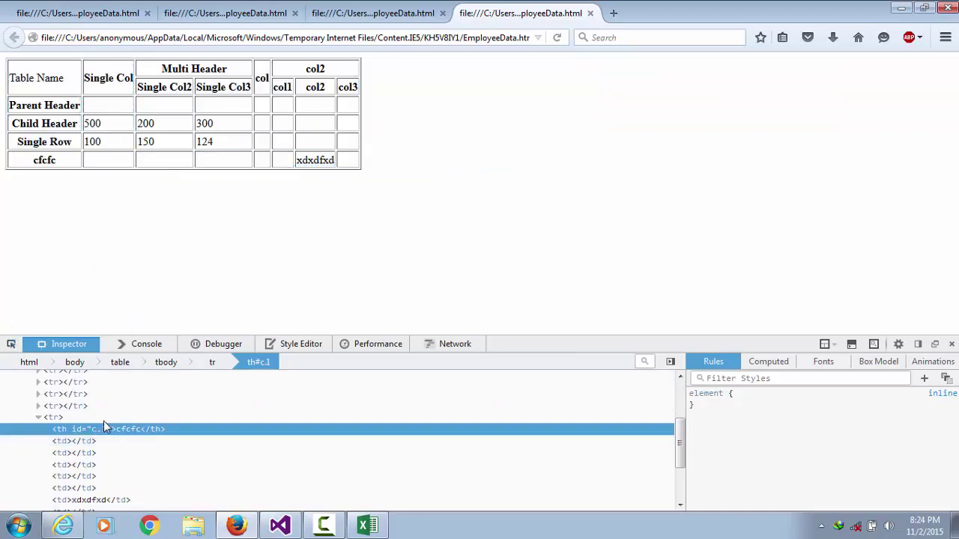
{"action": "double_click", "coordinate": [45, 160]}
{"action": "left_click", "coordinate": [327, 257]}
Step: Minimize Firefox to return to the Book1 workbook in Excel and reposition its window
{"action": "left_click", "coordinate": [901, 8]}
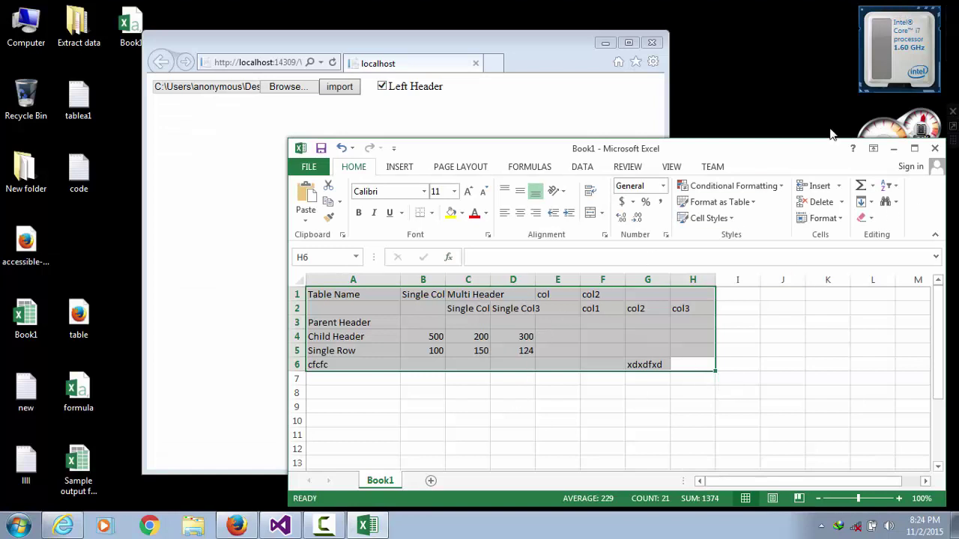
{"action": "left_click_drag", "start_coordinate": [790, 161], "coordinate": [717, 136]}
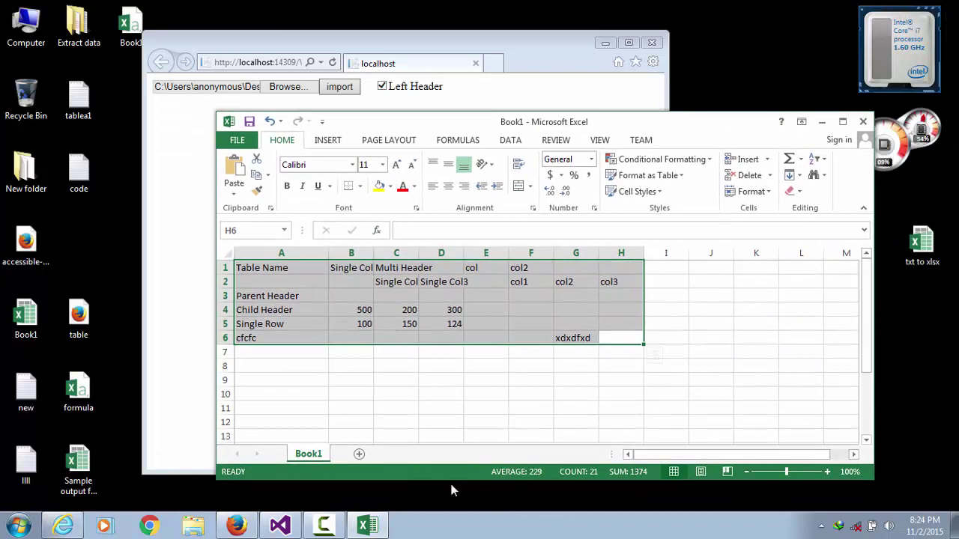